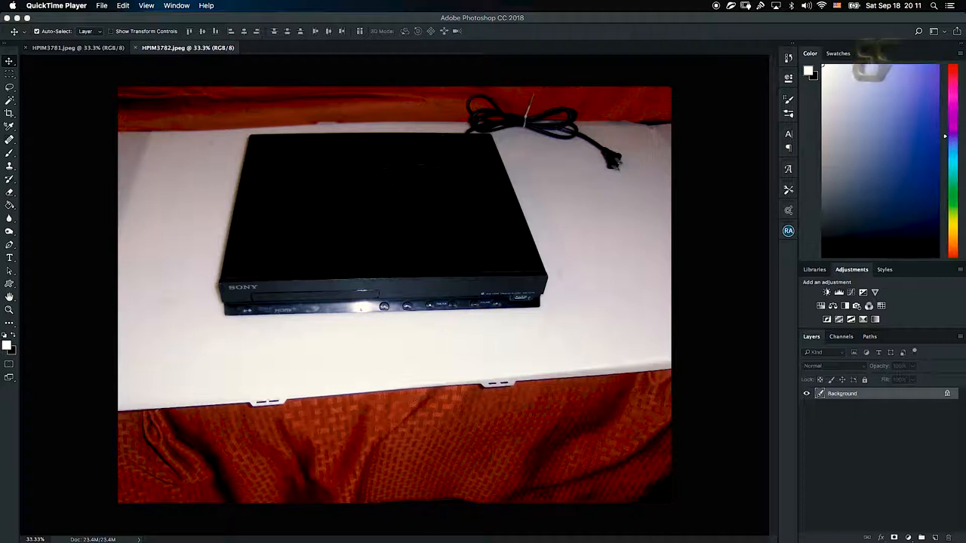
Step: Start a Pen tool path on the player's back edge in HPIM3782.jpeg and extend it to the back-left corner
left_click(9, 310)
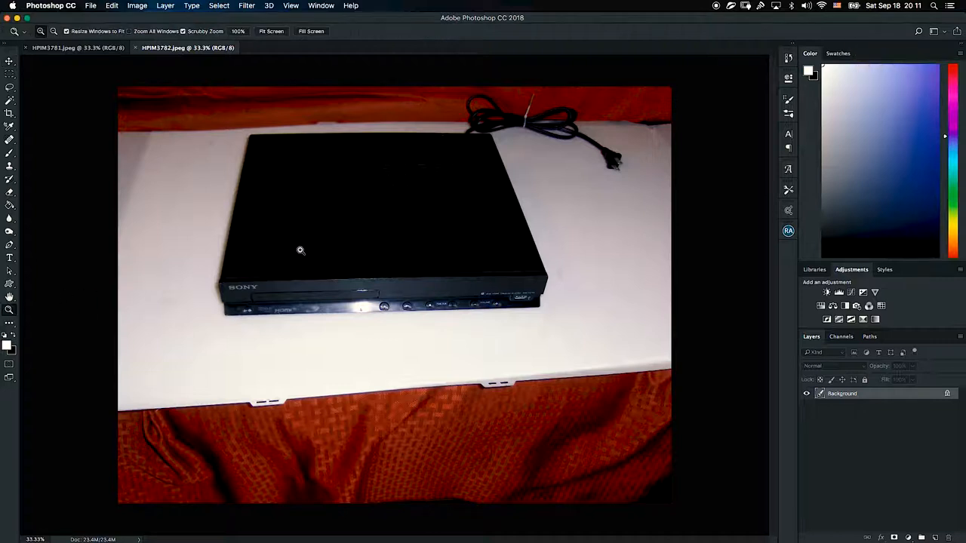
left_click(339, 222)
left_click(319, 235)
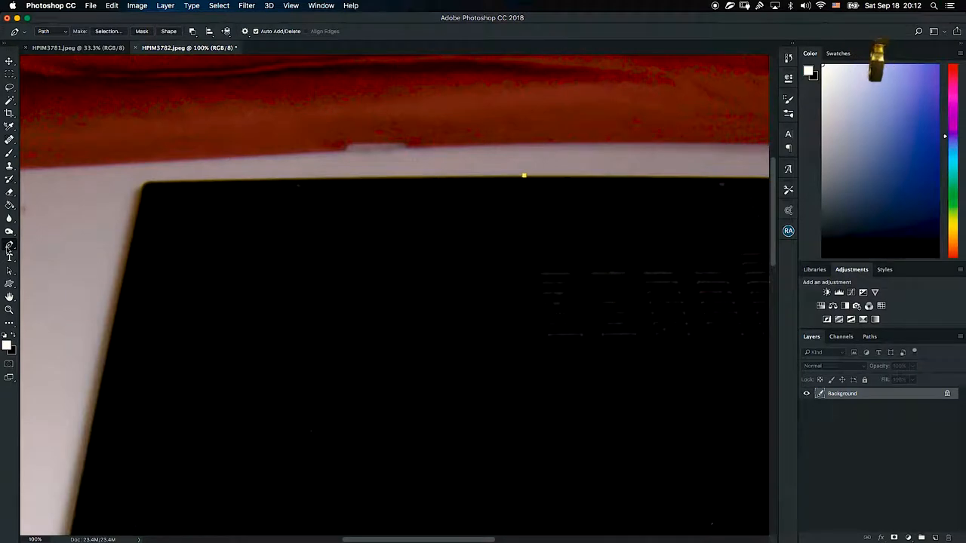
left_click(9, 248)
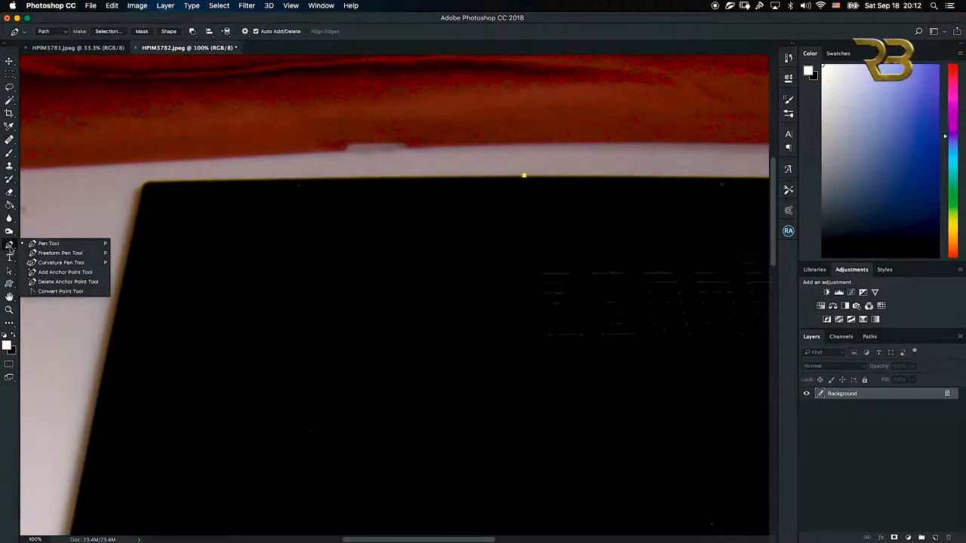
left_click(59, 247)
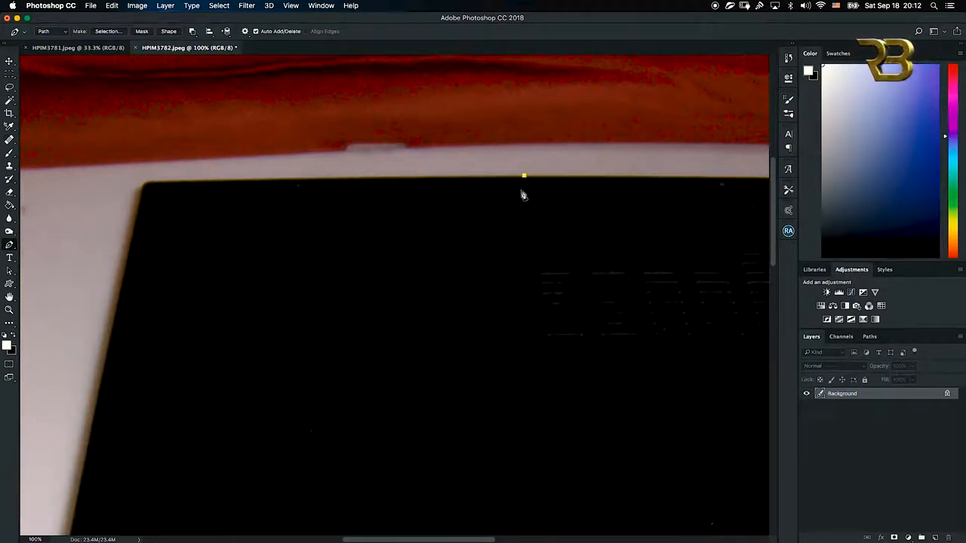
left_click(147, 182)
Step: Continue the path down the player's left side and around the stepped corner of the front panel beside the SONY logo
scroll(141, 191, "down", 10)
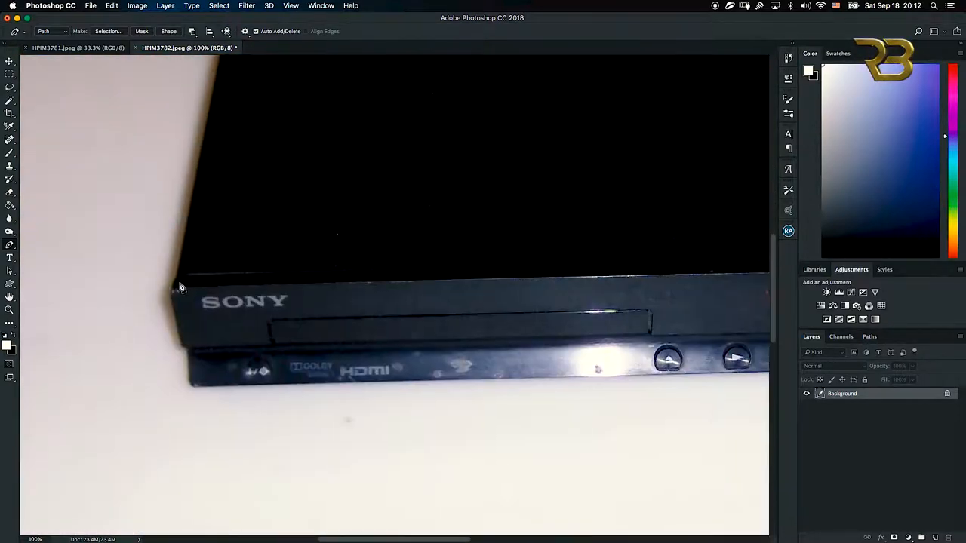
left_click(176, 277)
left_click(172, 294)
left_click(183, 348)
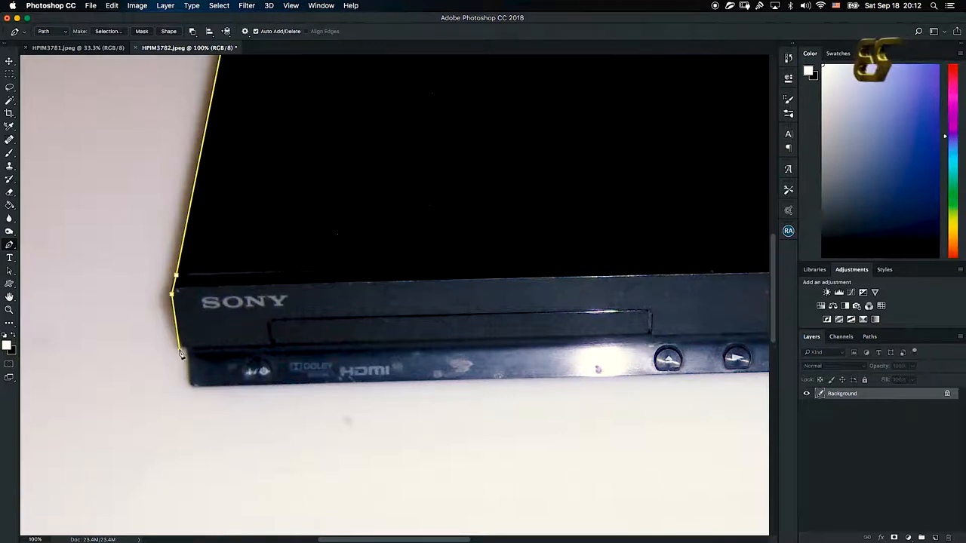
left_click(189, 386)
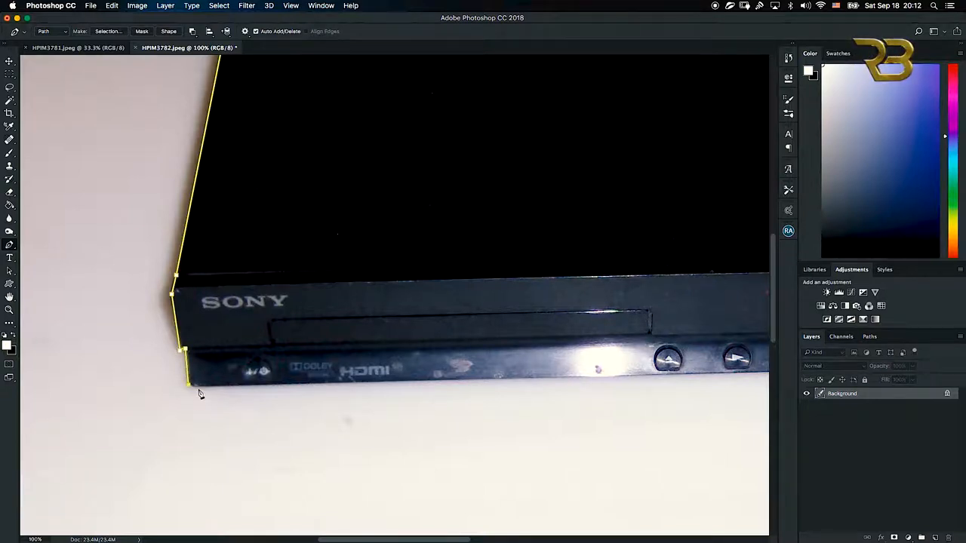
Step: Trace the path along the bottom edge of the front panel to the corner below the USB port
left_click_drag(608, 357, 339, 322)
left_click(518, 344)
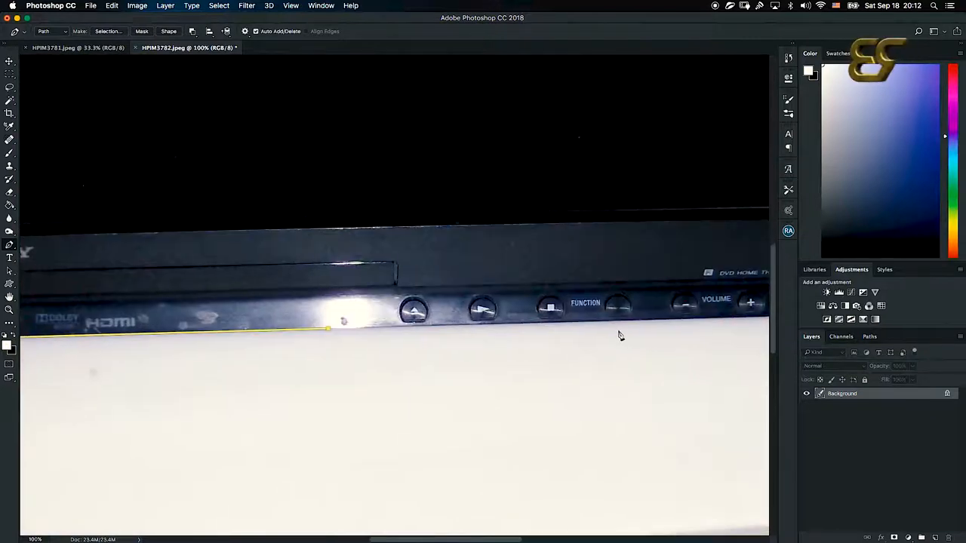
left_click(655, 326)
left_click_drag(655, 326, 552, 295)
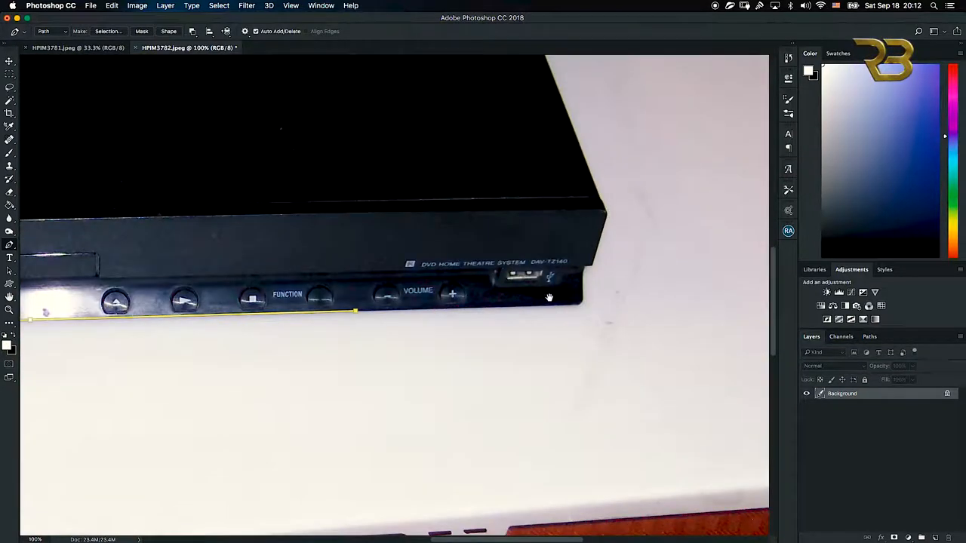
left_click(583, 304)
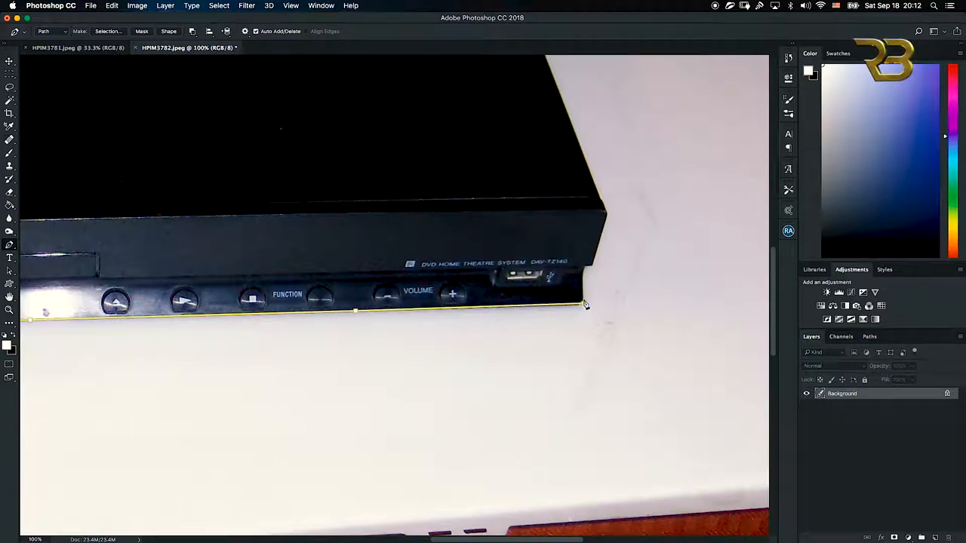
Step: Trace the path around the front-right corner and up the player's right side, then close it at the starting anchor
left_click(584, 279)
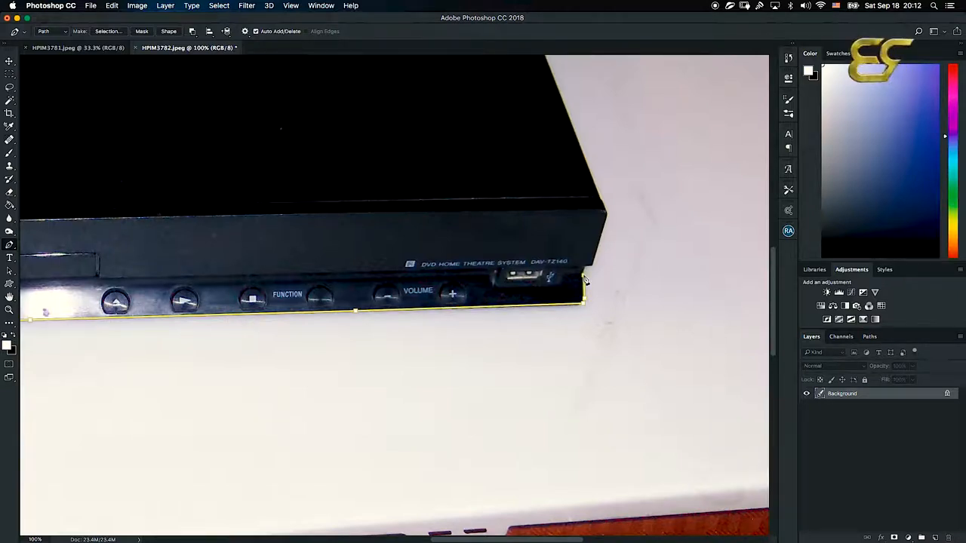
left_click(594, 267)
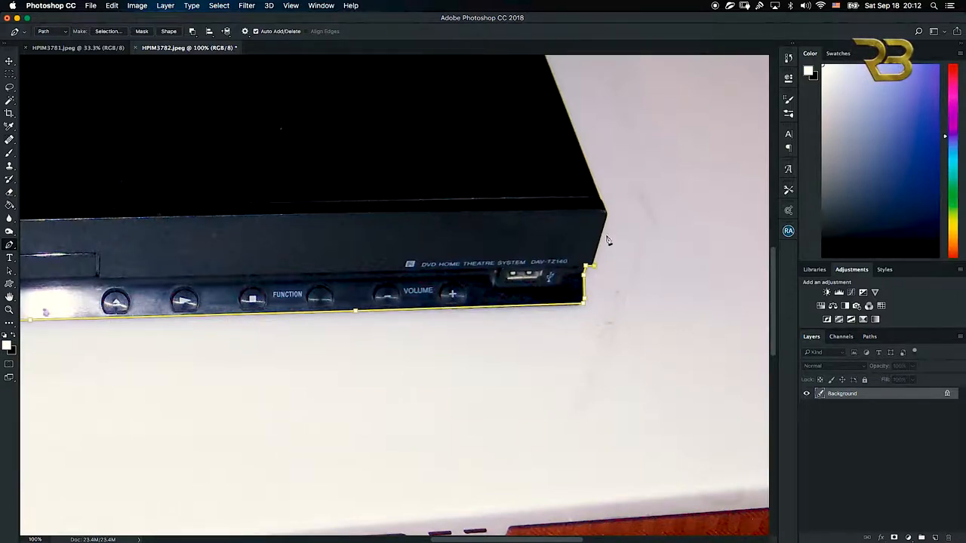
left_click(607, 217)
left_click_drag(558, 249, 560, 318)
scroll(560, 318, "up", 10)
left_click(535, 157)
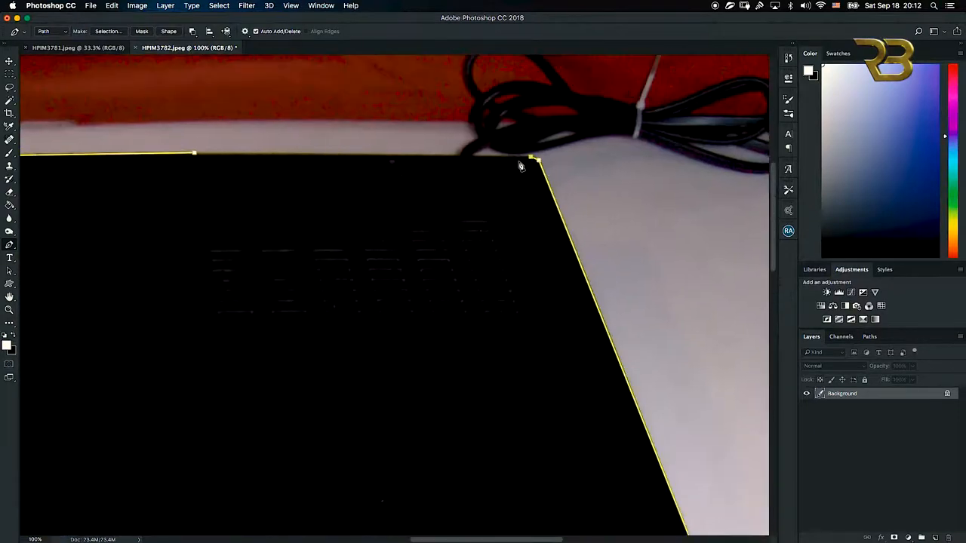
left_click(194, 155)
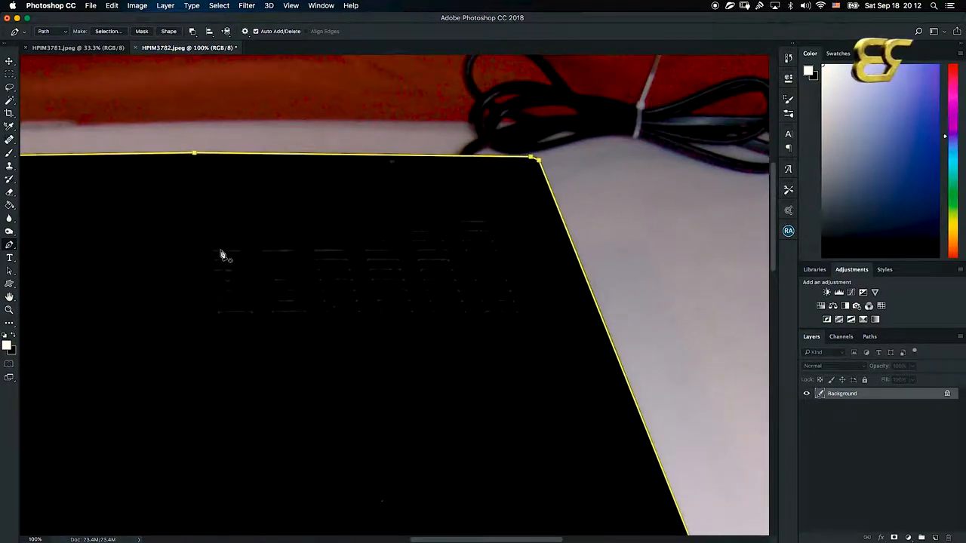
Step: Convert the closed path into a new anti-aliased selection with a 1-pixel feather radius
right_click(255, 237)
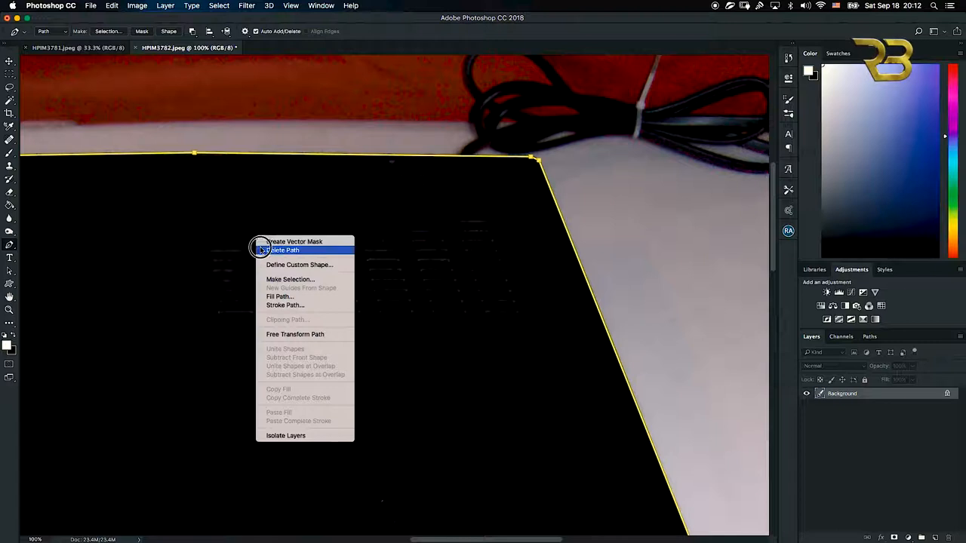
left_click(281, 280)
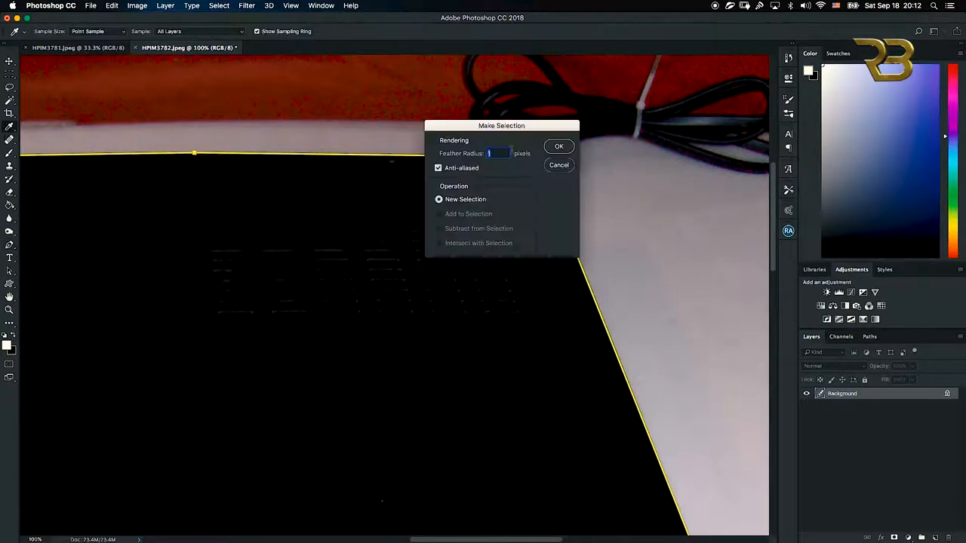
left_click(559, 147)
left_click(9, 310)
right_click(214, 288)
left_click(219, 289)
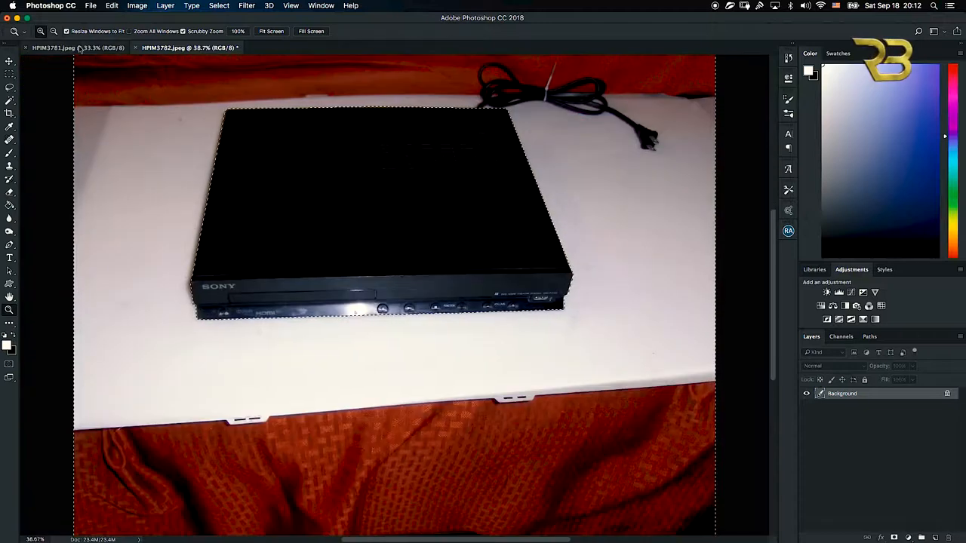
Step: Bring the selection into Select and Mask and invert it so the player is selected instead of its surroundings
left_click(219, 5)
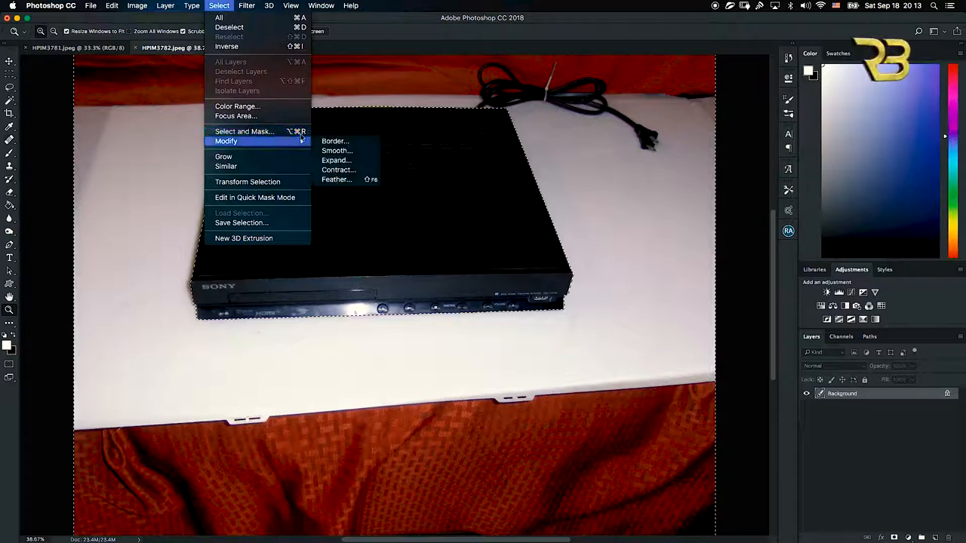
left_click(294, 134)
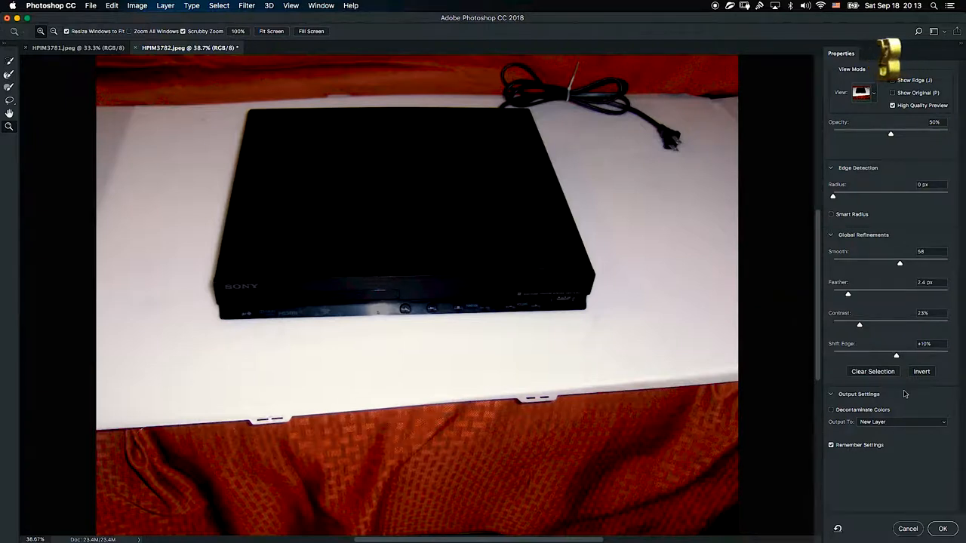
left_click(922, 374)
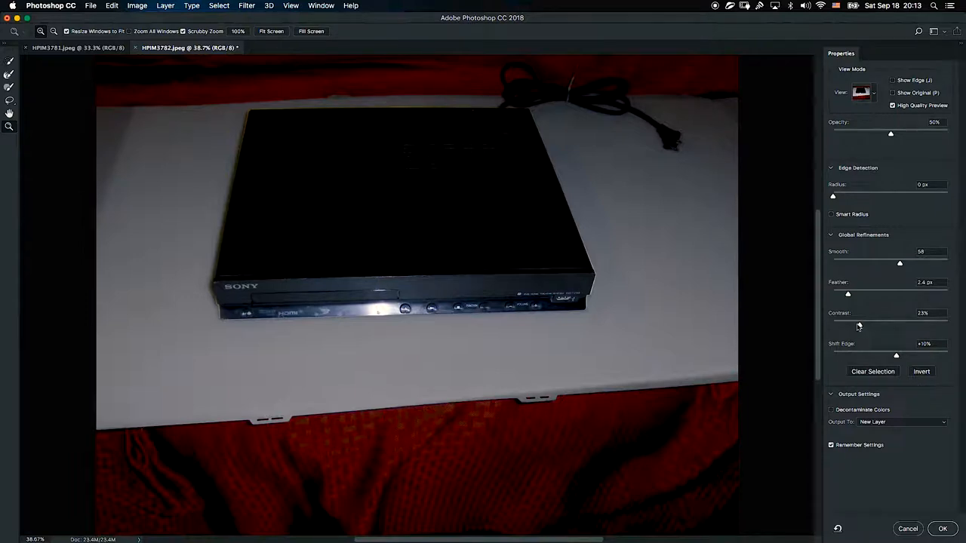
Step: Refine the mask with Contrast 20% and Shift Edge -15%, and output the cutout to a new layer
left_click_drag(858, 326, 849, 326)
left_click_drag(896, 356, 881, 355)
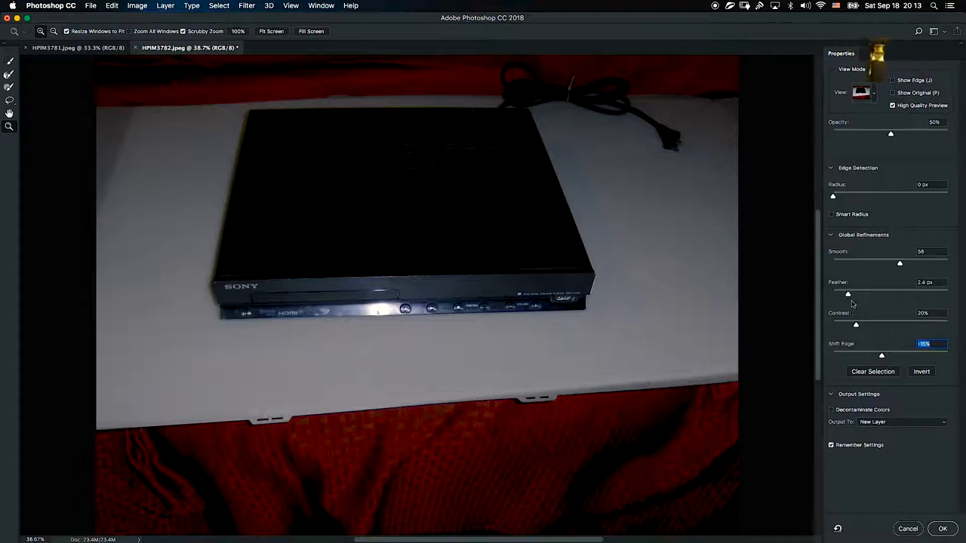
left_click(943, 529)
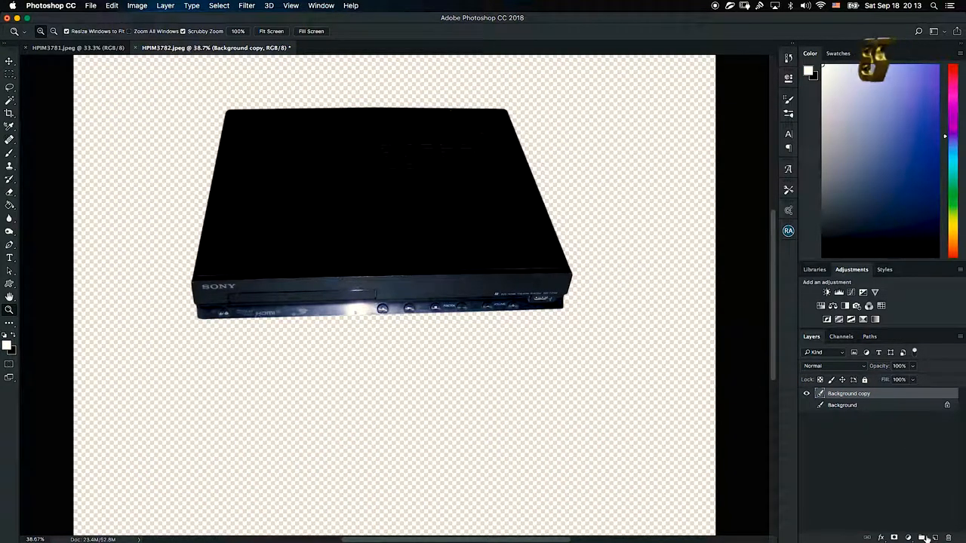
Step: Add a blank layer and place it between the player cutout and the original Background layer
left_click(935, 538)
double_click(837, 394)
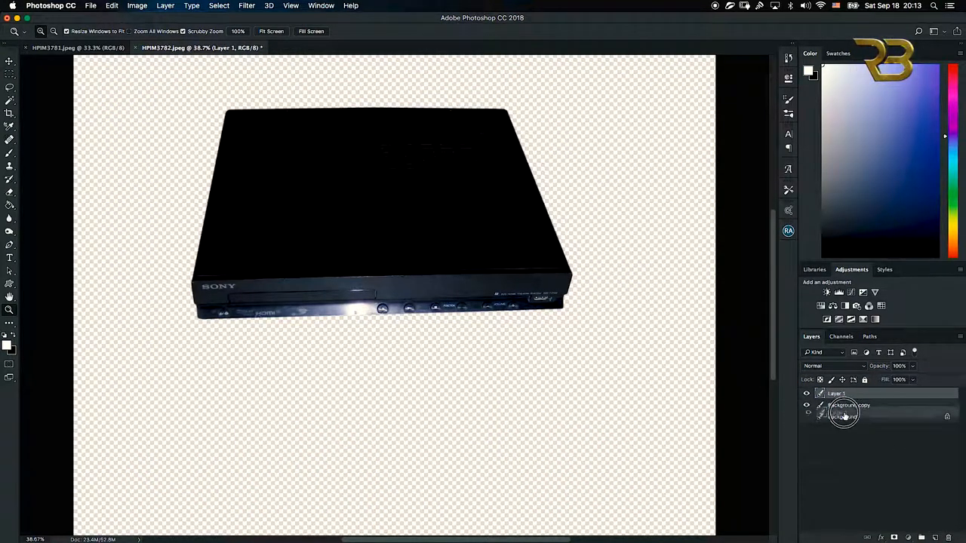
double_click(840, 395)
left_click_drag(842, 396, 844, 411)
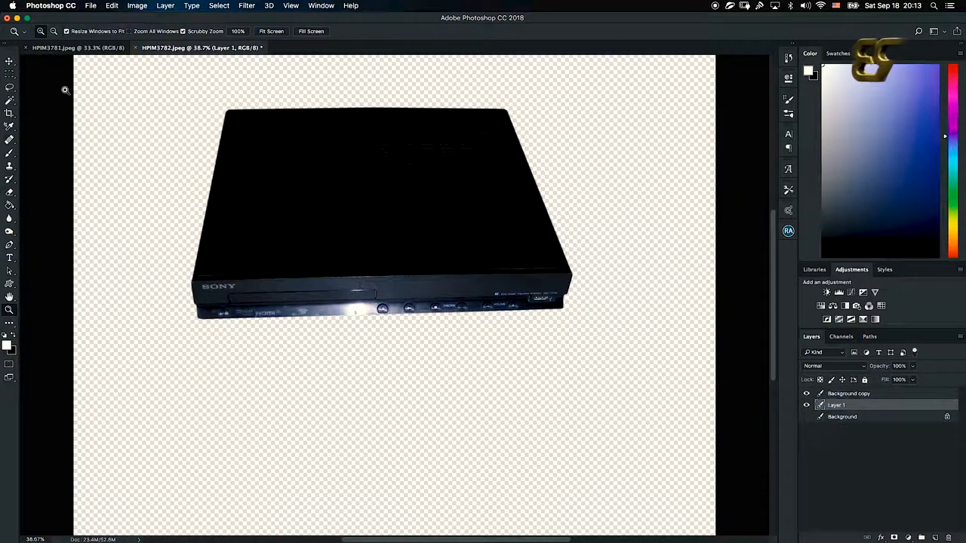
Step: Fill the blank layer with white and make the Background copy cutout layer active
left_click(9, 206)
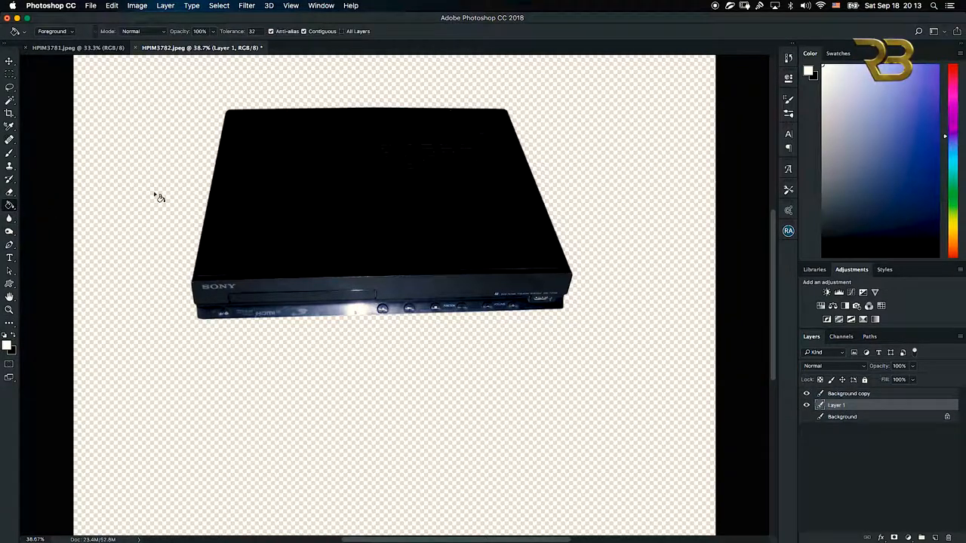
left_click(128, 207)
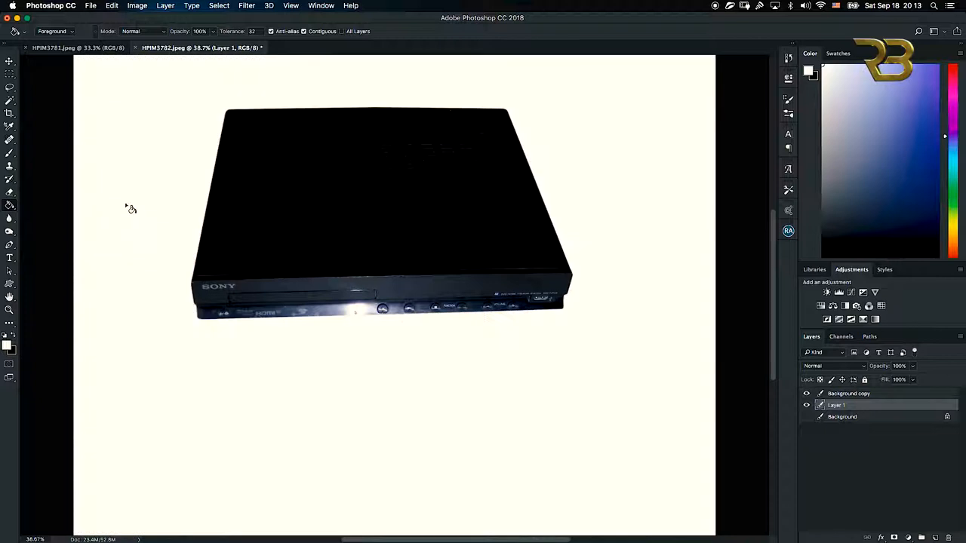
left_click(9, 62)
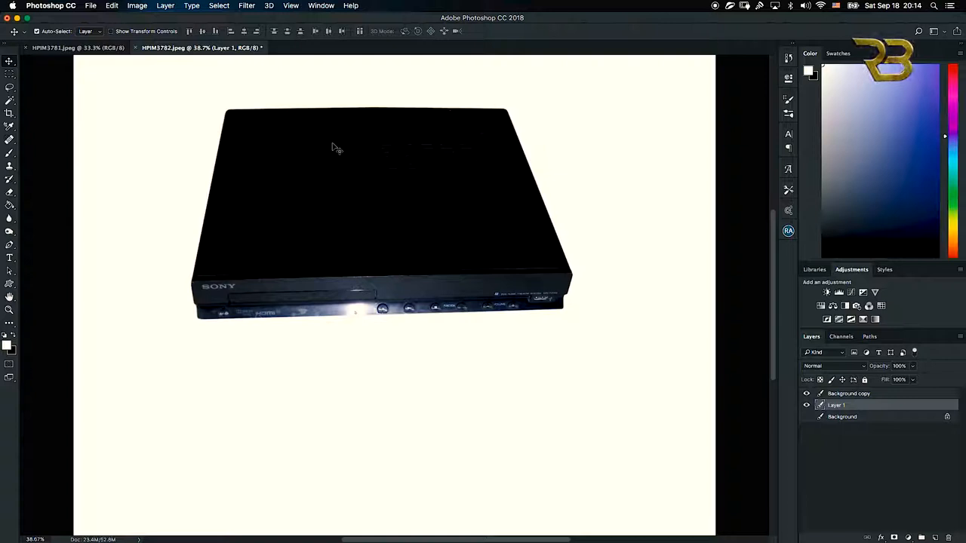
left_click(850, 396)
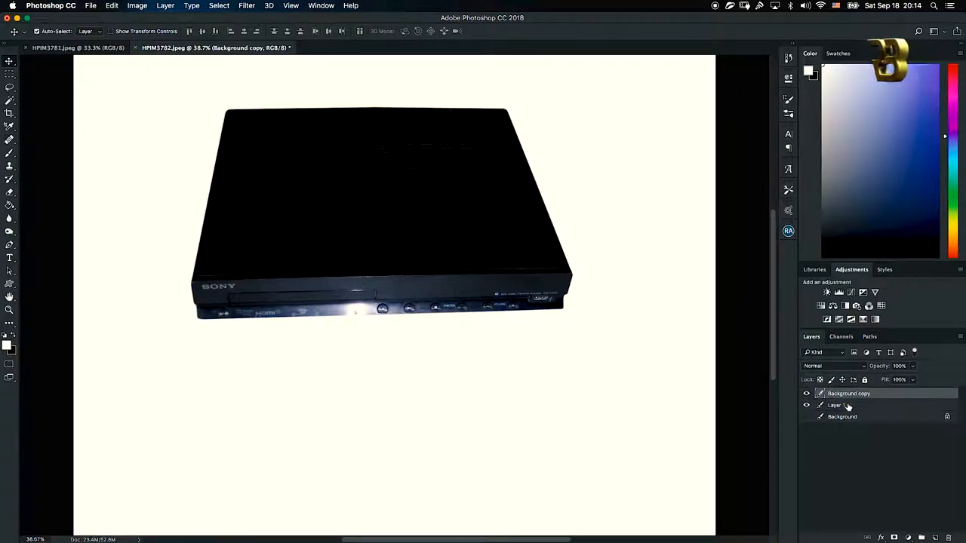
Step: Switch to HPIM3781.jpeg and start a Pen tool path along the player's back edge and around its back-left corner
left_click(90, 48)
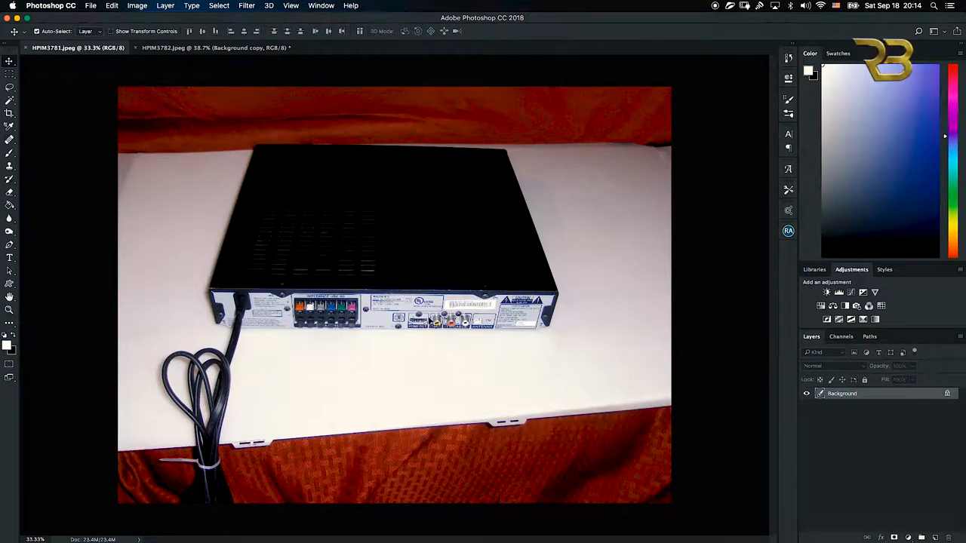
left_click(9, 310)
left_click(277, 270)
left_click(278, 269)
left_click(279, 268)
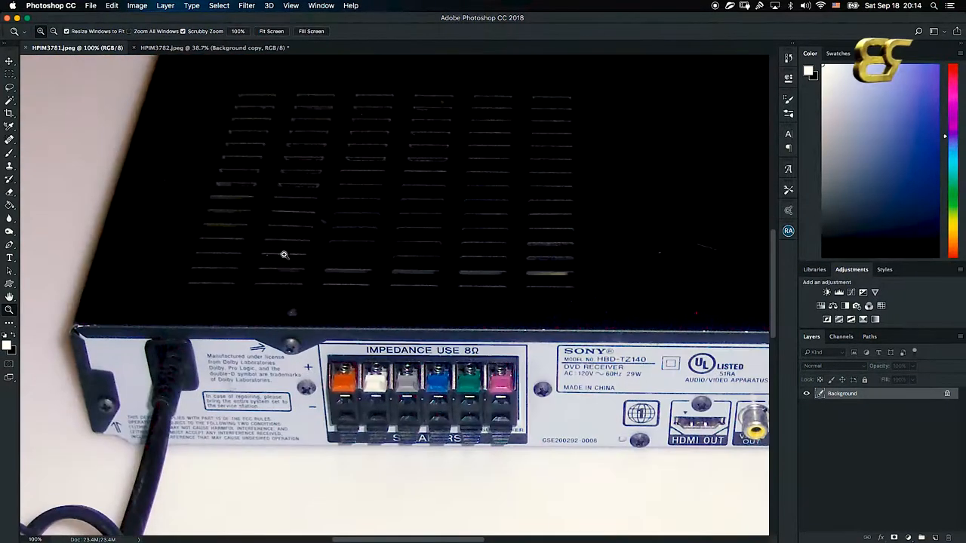
left_click_drag(233, 131, 294, 249)
scroll(294, 249, "up", 5)
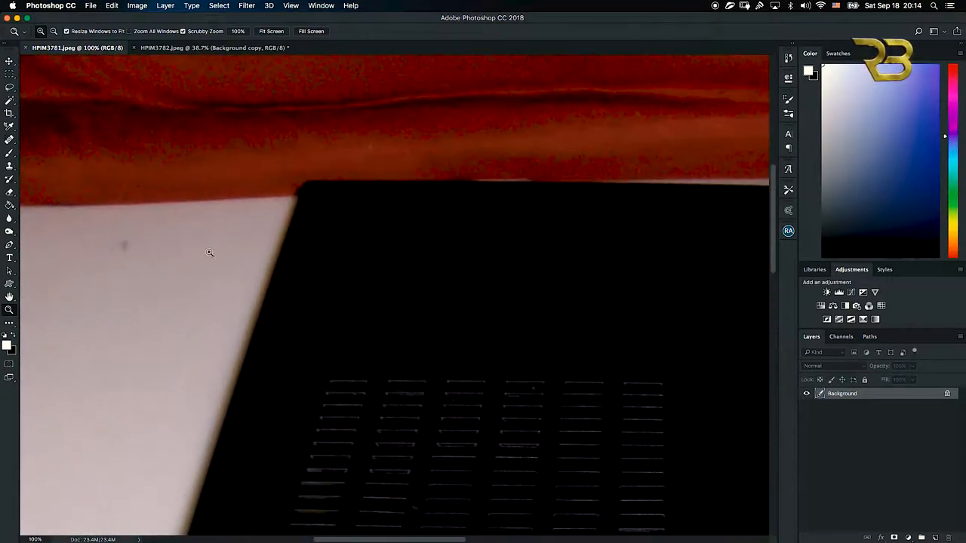
left_click(9, 245)
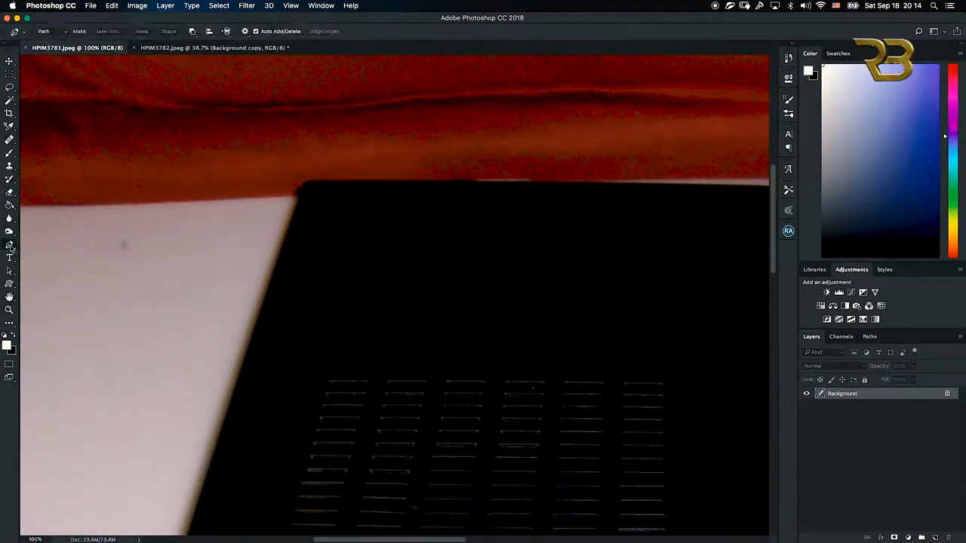
left_click(539, 182)
left_click(309, 181)
left_click(298, 191)
Step: Continue the path down the player's left side and around the lower-left corner of the connector panel
scroll(222, 317, "down", 8)
scroll(222, 317, "left", 2)
left_click(227, 321)
left_click(254, 428)
key("super+z")
left_click(251, 424)
left_click(268, 427)
left_click(284, 432)
Step: Trace the path along the bottom edge of the connector panel to its lower-right corner
left_click(728, 438)
key("super+z")
left_click_drag(586, 371, 459, 276)
left_click(601, 345)
left_click_drag(617, 362, 367, 364)
left_click(500, 362)
left_click(534, 351)
Step: Trace the path up the player's right side and along the back edge, closing it at the starting anchor
left_click(564, 254)
left_click_drag(528, 235, 559, 371)
left_click(537, 223)
left_click_drag(449, 145, 517, 428)
left_click(511, 256)
left_click(504, 242)
left_click_drag(261, 285, 513, 315)
left_click(242, 259)
key("super+z")
left_click(239, 258)
Step: Convert the closed path around the connector-side view of the player into a selection
right_click(240, 330)
left_click(259, 377)
left_click(560, 146)
key("z")
key("super+0")
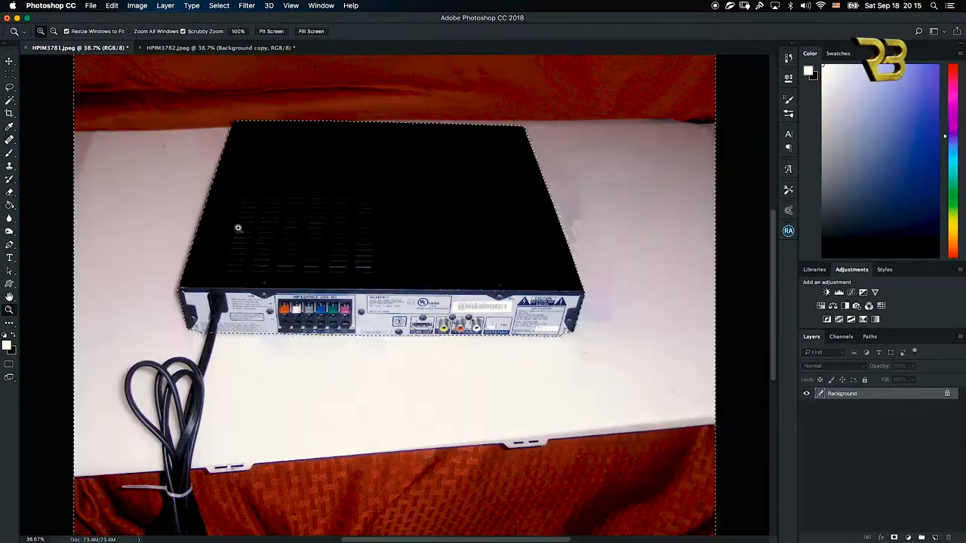
Step: Apply Select and Mask to the player selection with the remembered refinement settings and output it to a new layer
left_click(219, 5)
left_click(266, 133)
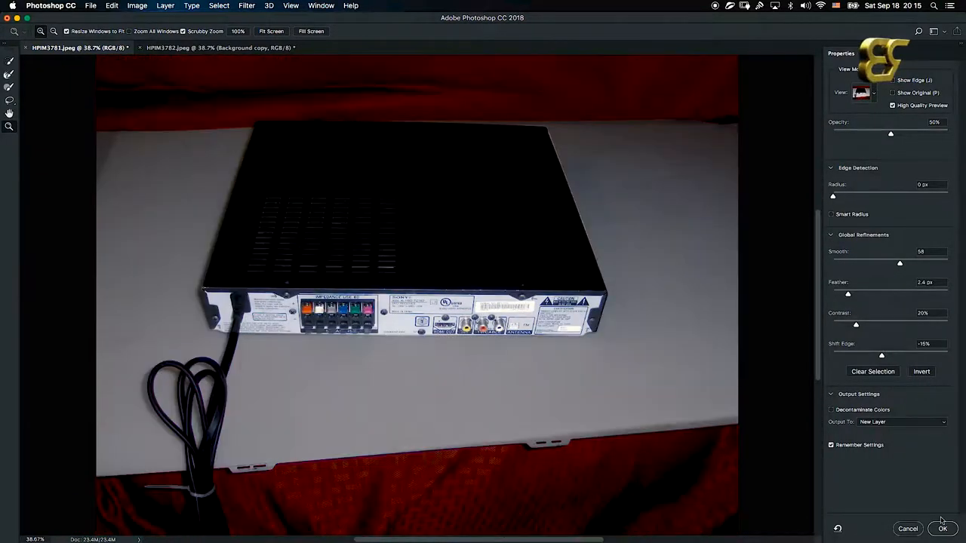
left_click(940, 529)
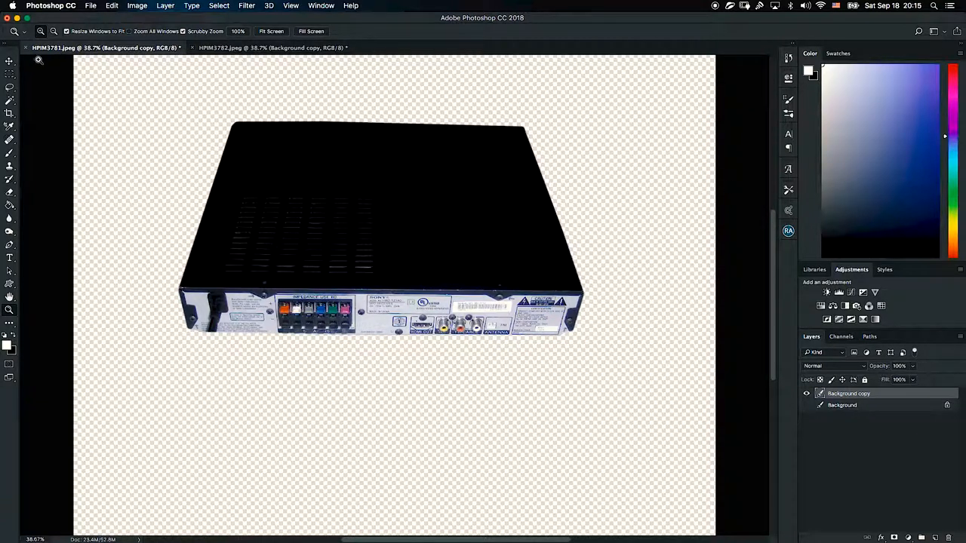
Step: Move the connector-side cutout from HPIM3781.jpeg into the HPIM3782.jpeg document, placing it over the lower part of the front-view player
left_click(10, 63)
left_click_drag(103, 47, 446, 92)
left_click_drag(621, 237, 228, 381)
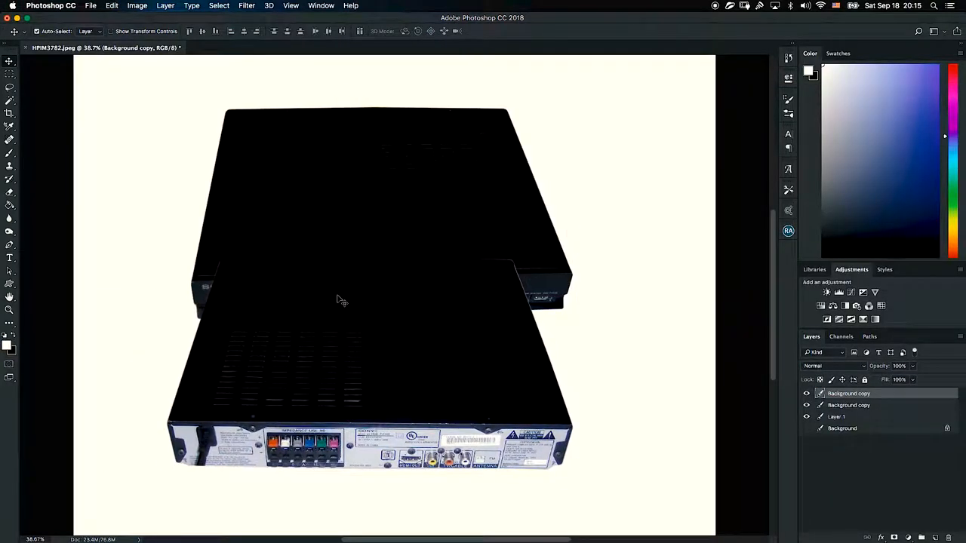
Step: Free-transform the connector-side cutout, rotating it about -1.51° and shifting it slightly up and to the right
key("super+t")
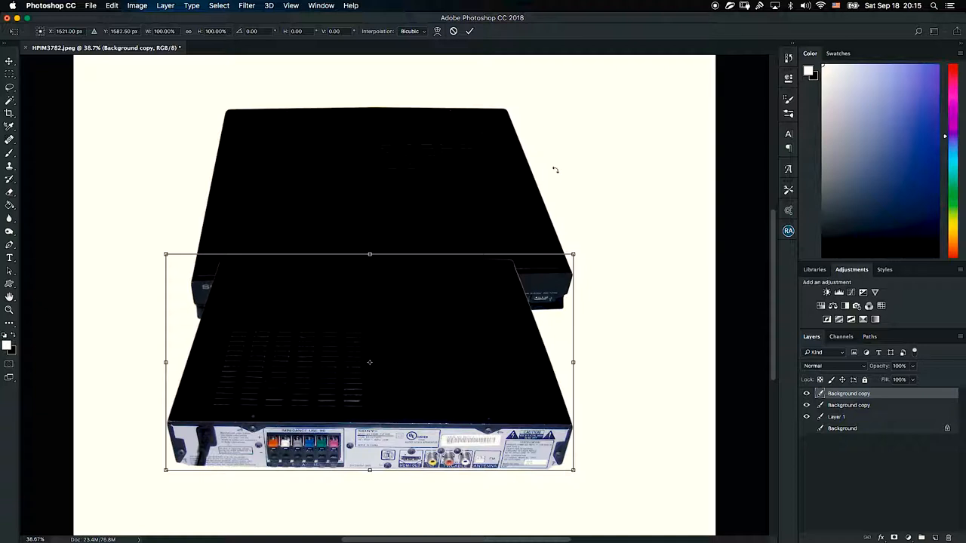
left_click_drag(601, 249, 597, 242)
left_click_drag(419, 362, 444, 329)
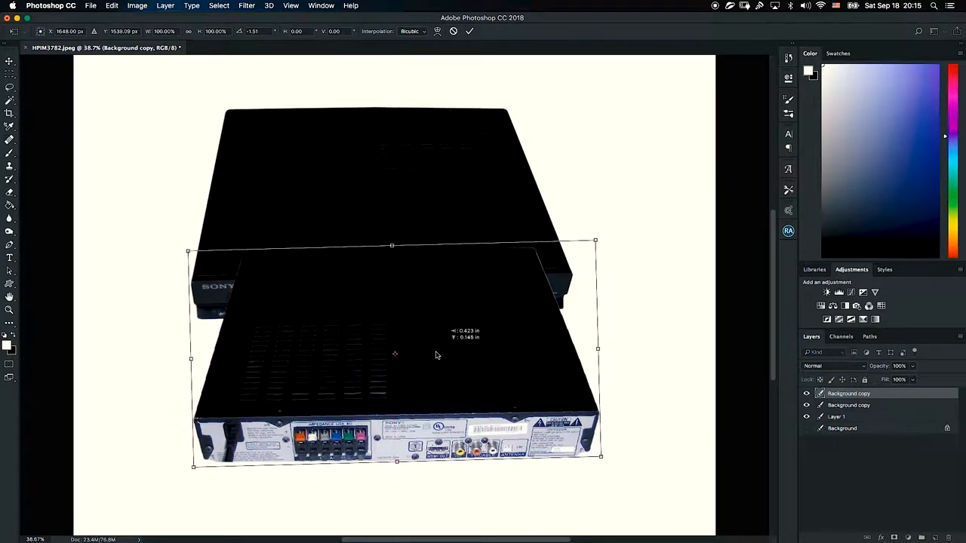
key("Return")
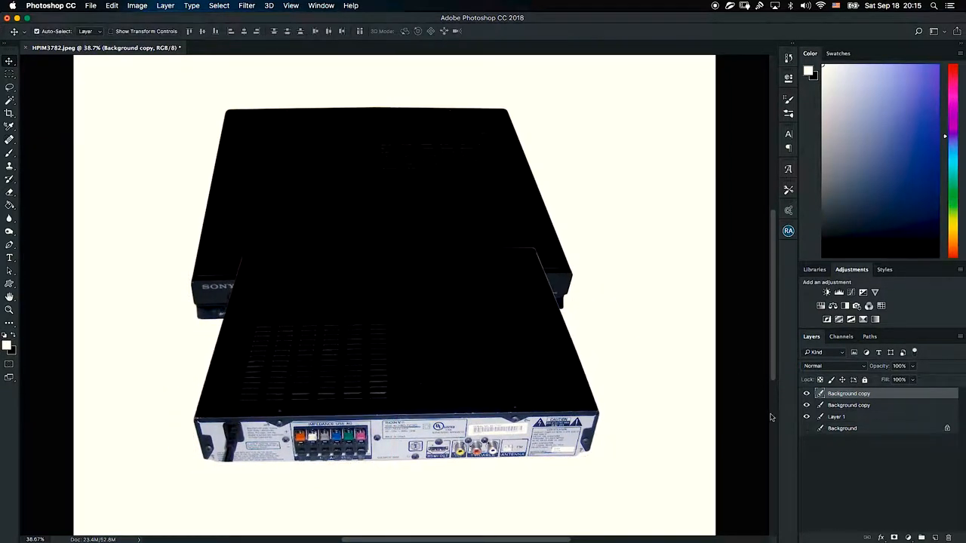
Step: Reorder the connector-side cutout's layer beneath the front-view cutout and shift it up and slightly left under the player
left_click_drag(849, 394, 862, 406)
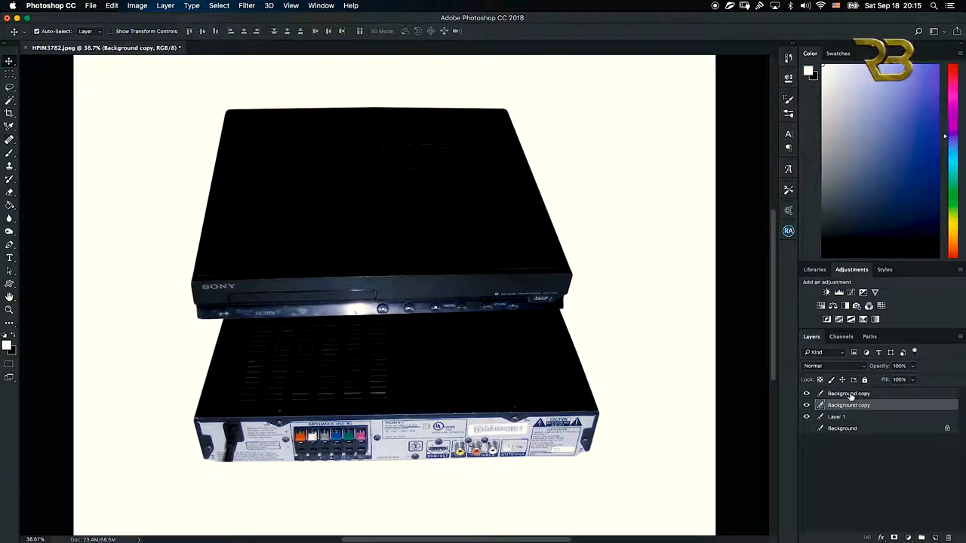
left_click_drag(413, 409, 399, 372)
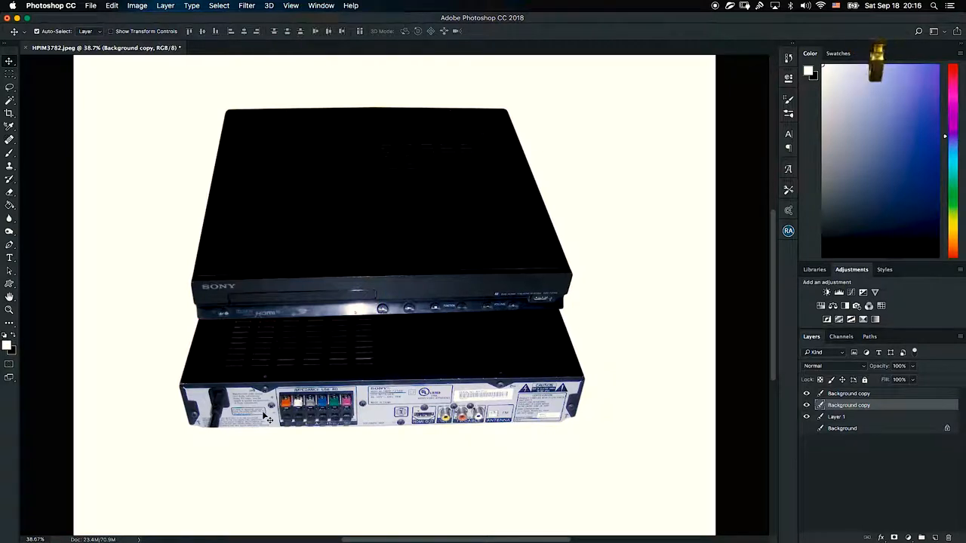
Step: Open the front-view cutout layer in the Camera Raw filter and raise Exposure to +0.90
left_click(848, 394)
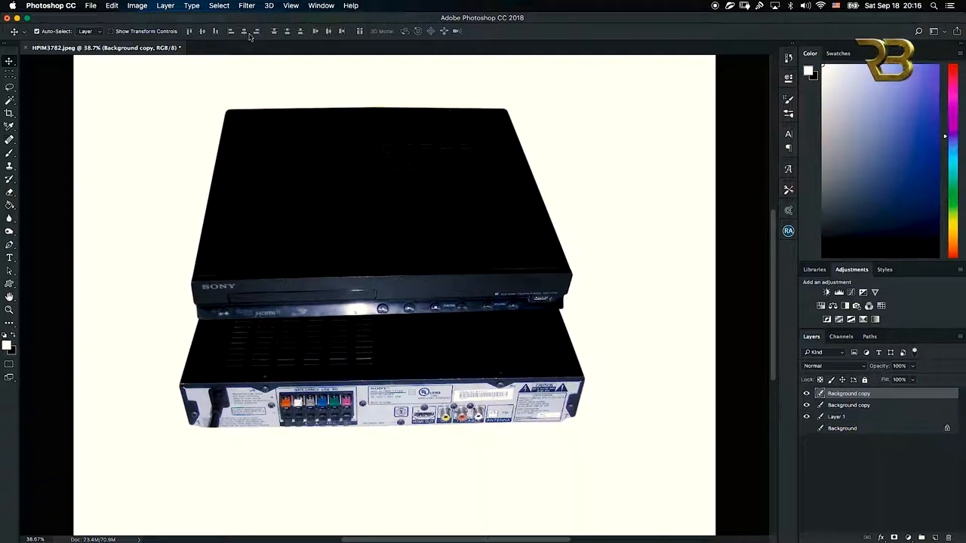
left_click(247, 6)
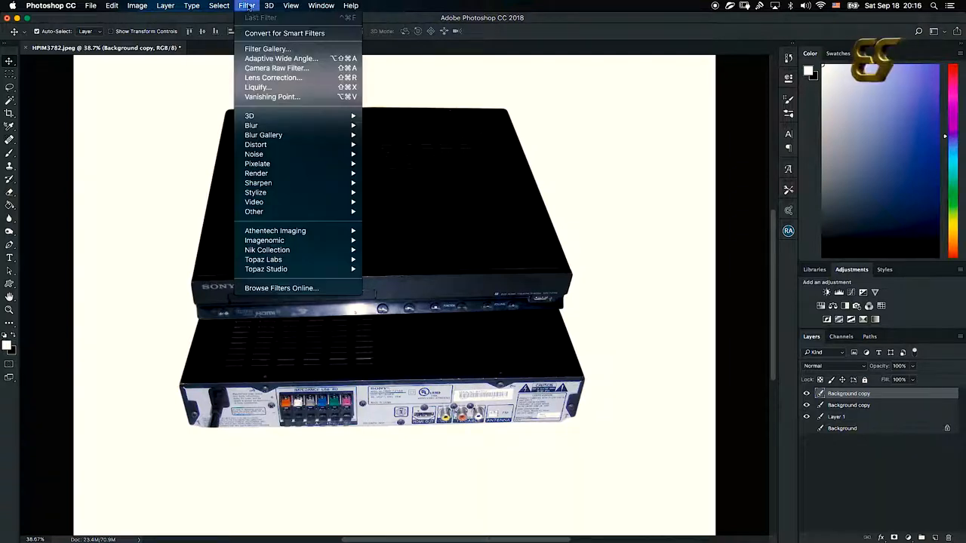
left_click(291, 69)
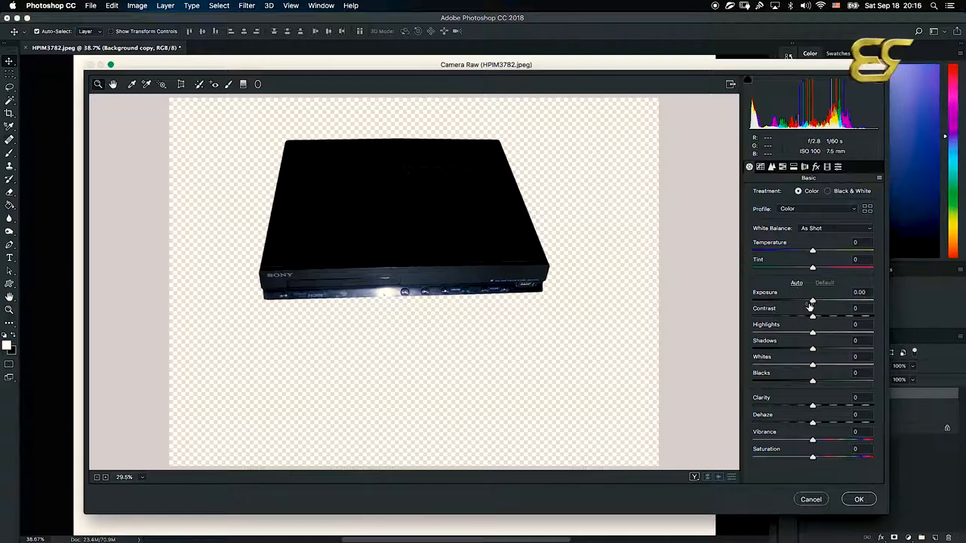
left_click_drag(819, 304, 824, 301)
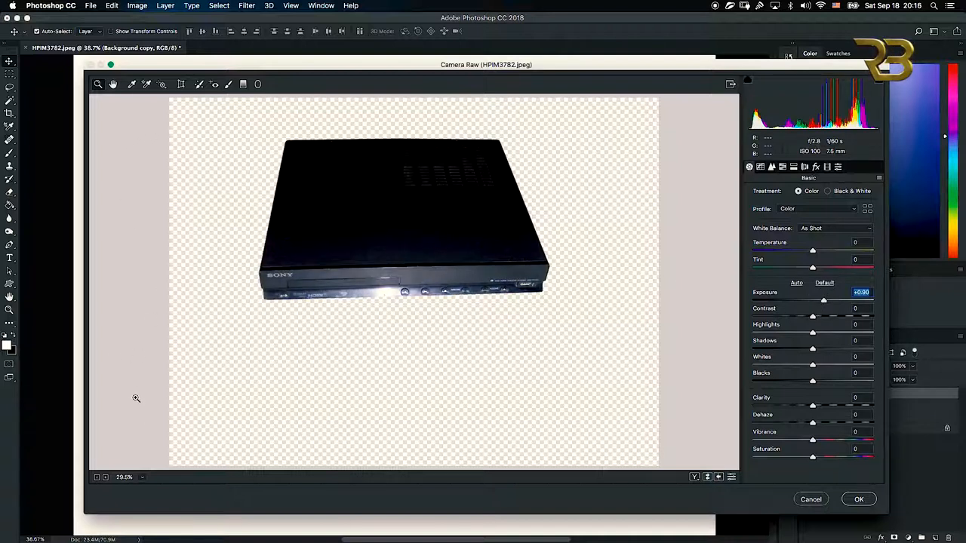
Step: Set the front-view cutout's Exposure to +1.00, Contrast to +26, Clarity to +33, Highlights to -26 and Shadows to +14
left_click(138, 478)
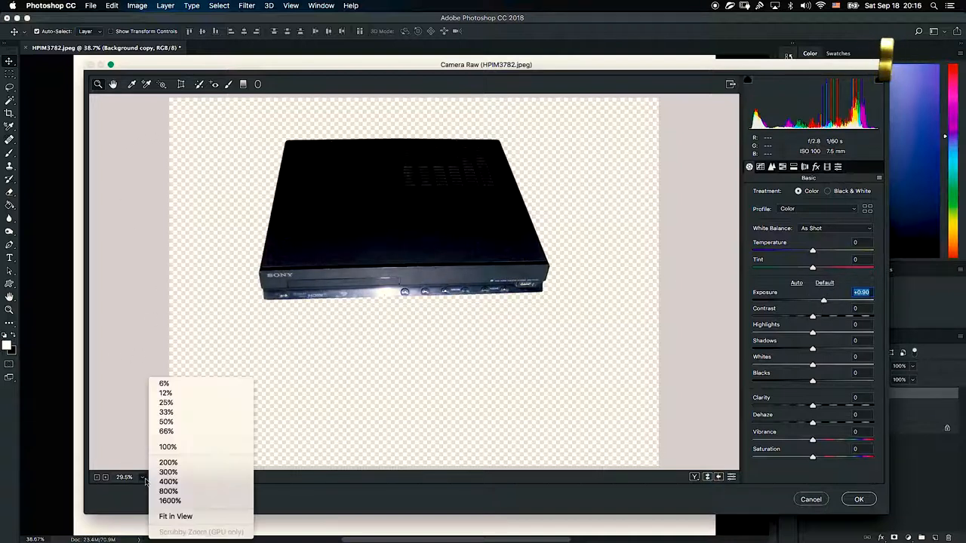
left_click(184, 446)
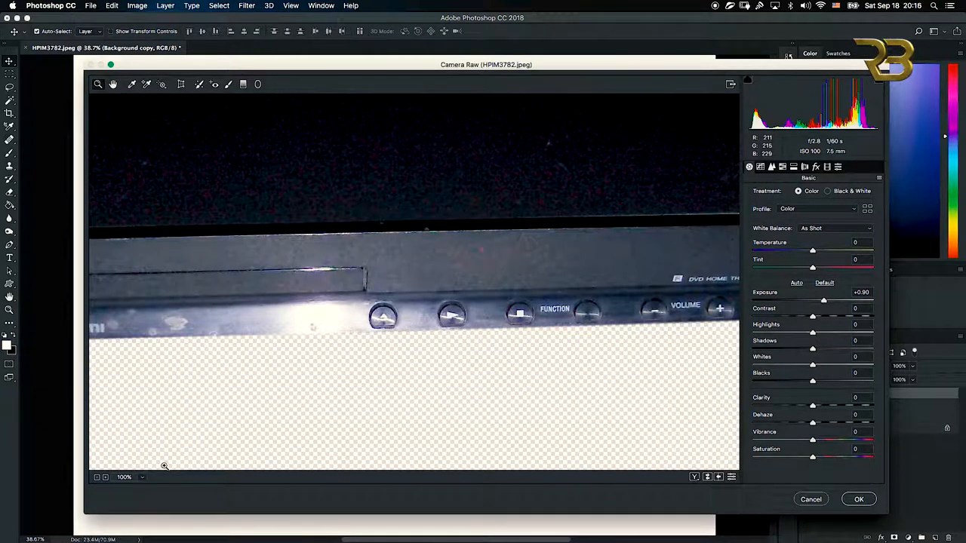
left_click(141, 478)
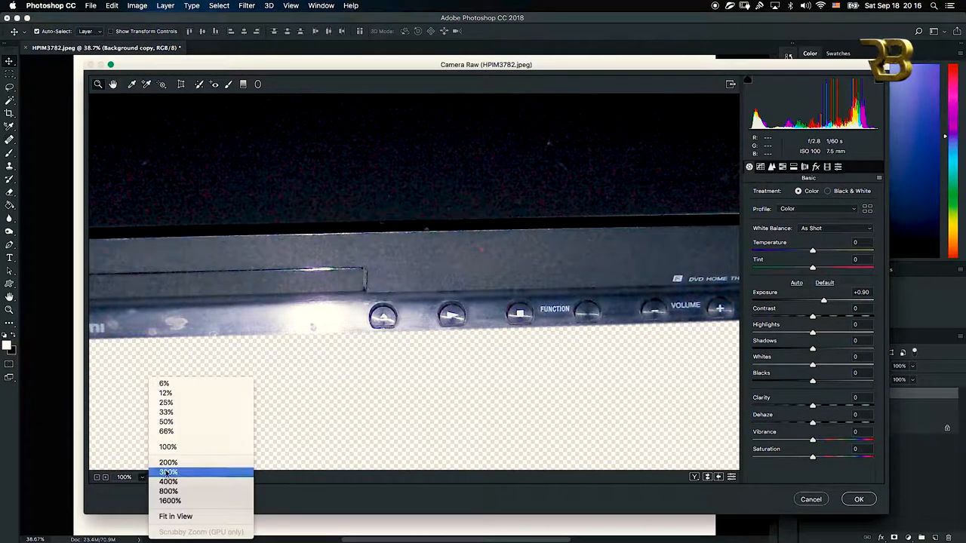
left_click(190, 432)
left_click_drag(275, 226, 301, 305)
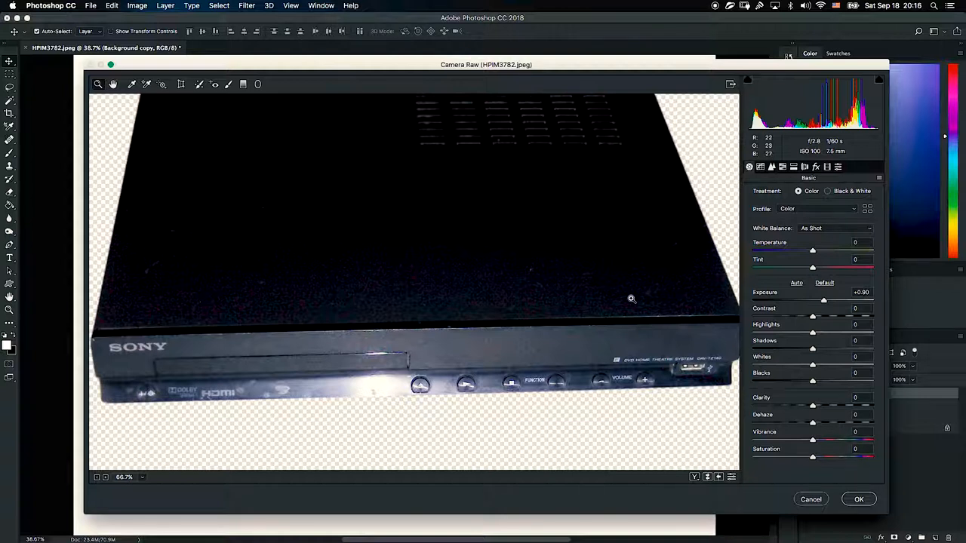
left_click_drag(445, 266, 468, 272)
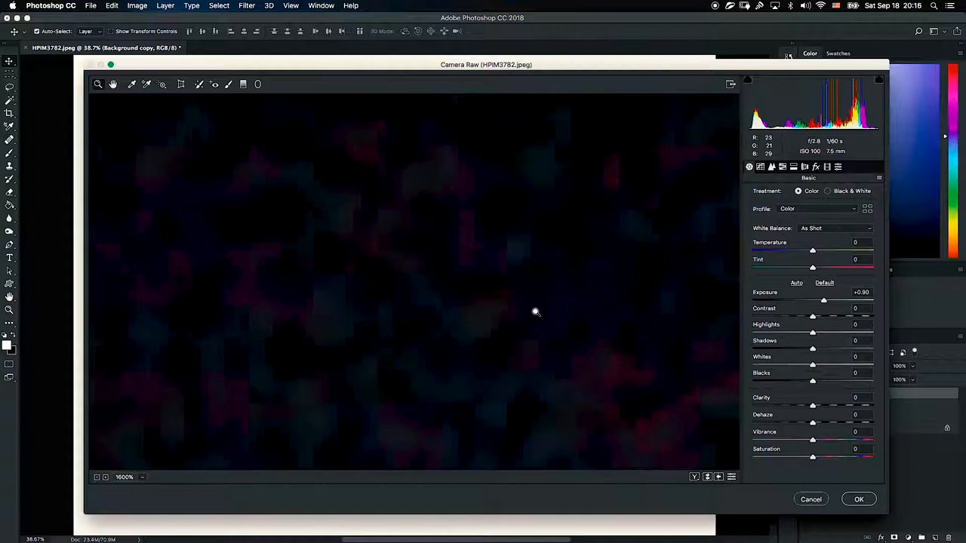
right_click(500, 289)
left_click(496, 341)
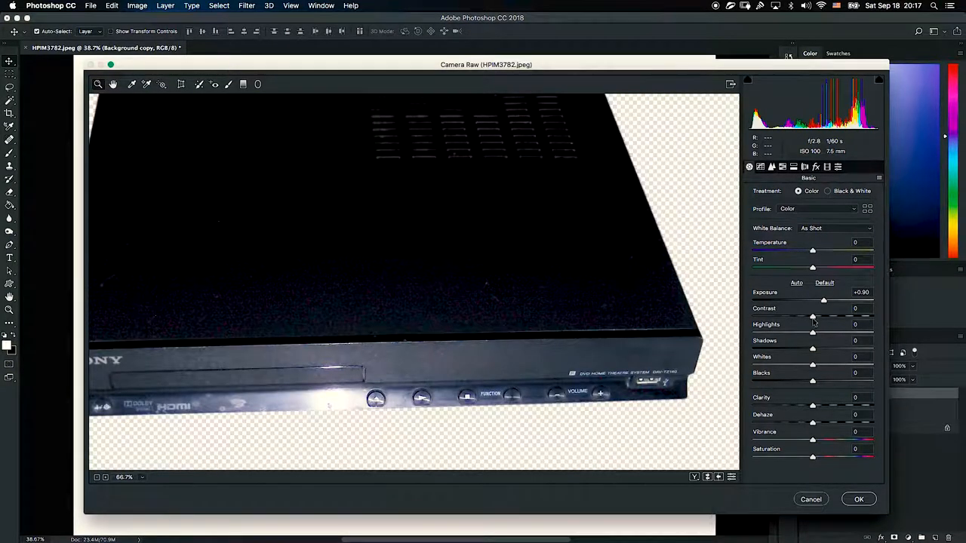
mouse_move(823, 318)
left_mouse_down()
mouse_move(832, 318)
mouse_move(825, 301)
left_mouse_up()
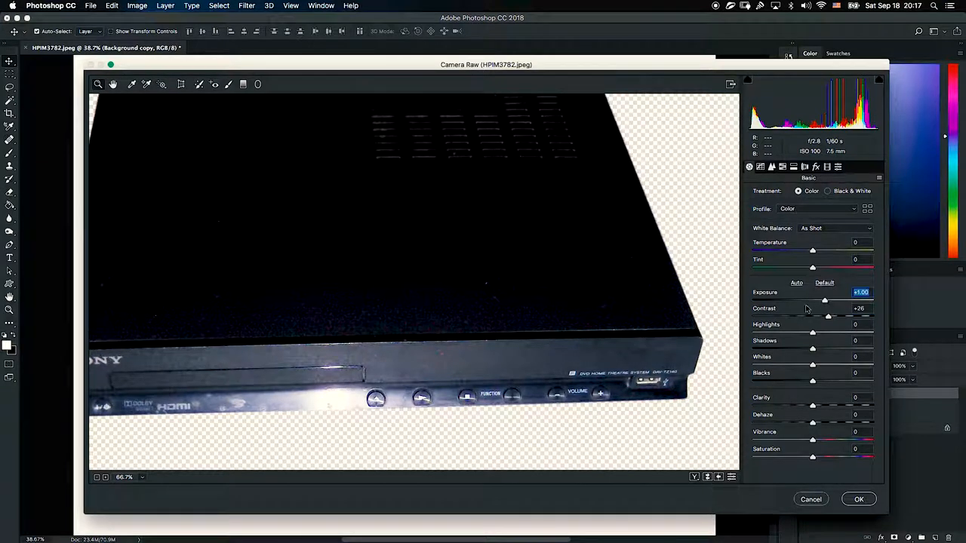
left_click_drag(828, 408, 832, 406)
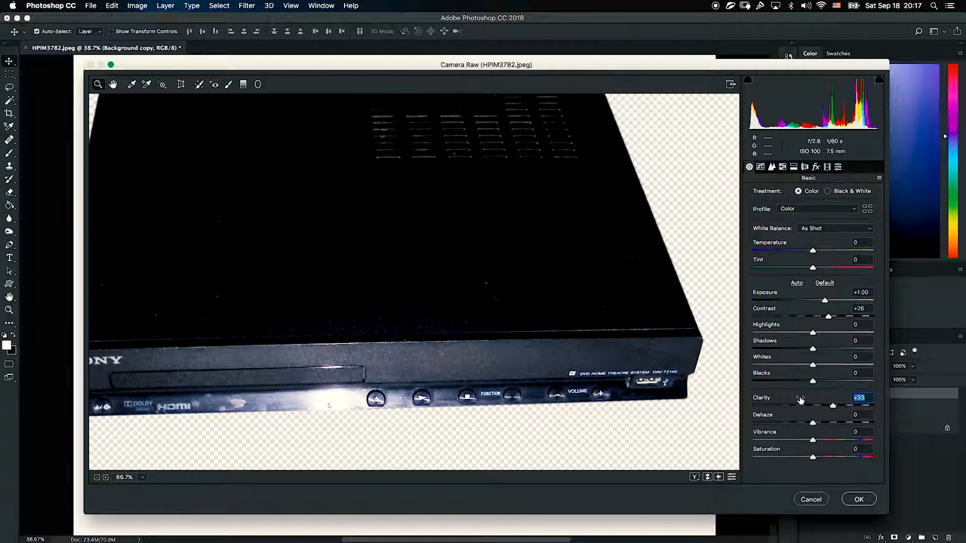
left_click(809, 332)
left_click_drag(810, 332, 821, 350)
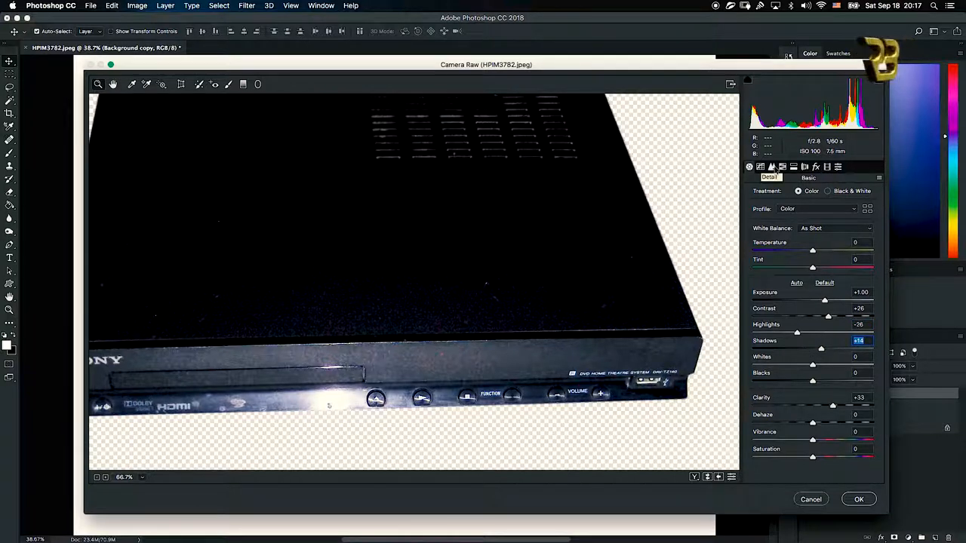
Step: Set sharpening Amount to 36, noise reduction Luminance to 19 and Luminance Detail to 37, and apply Camera Raw to the front-view cutout
left_click(771, 166)
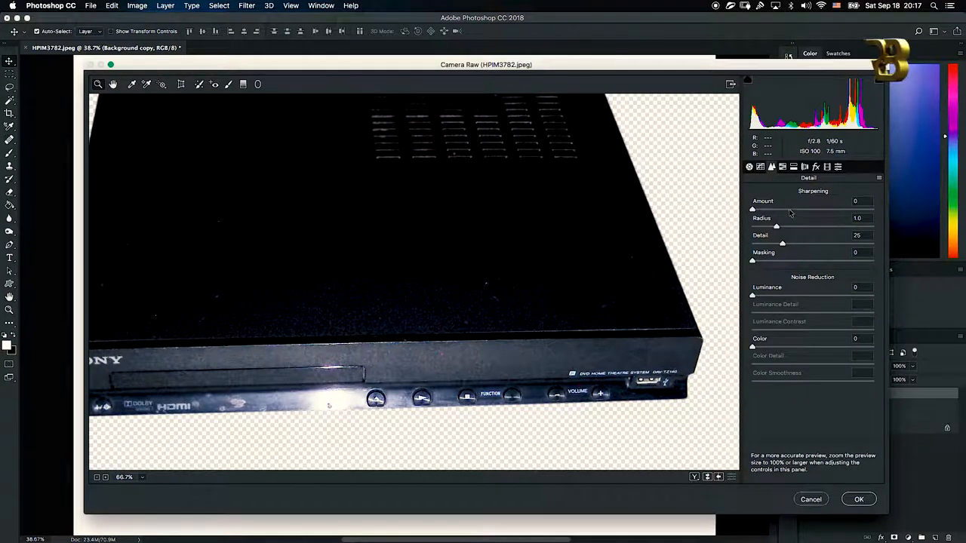
left_click_drag(778, 212, 782, 211)
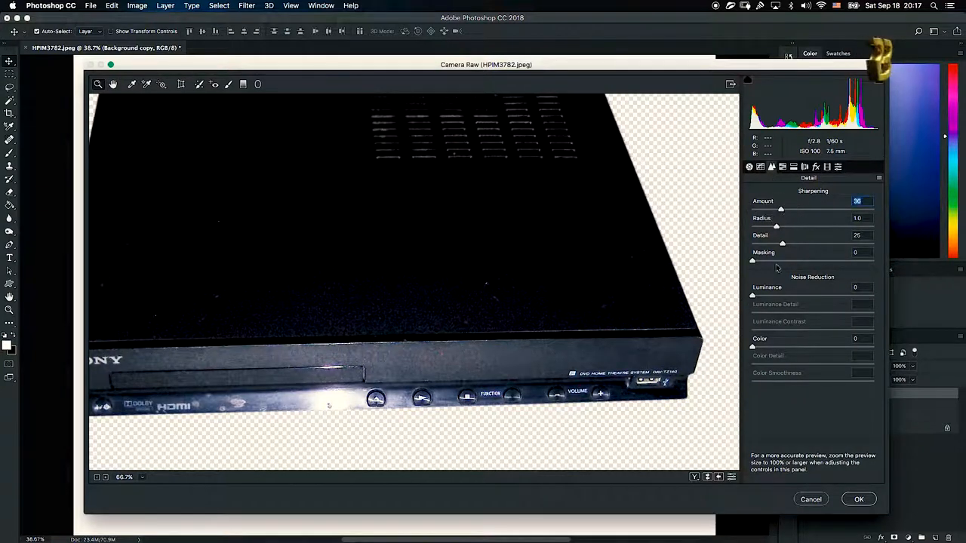
left_click(771, 296)
left_click(796, 312)
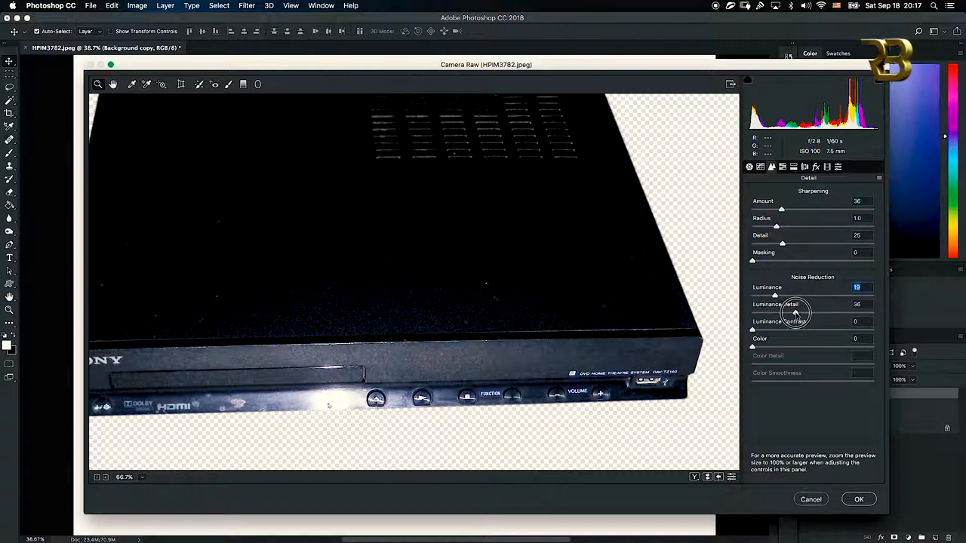
left_click_drag(796, 313, 796, 313)
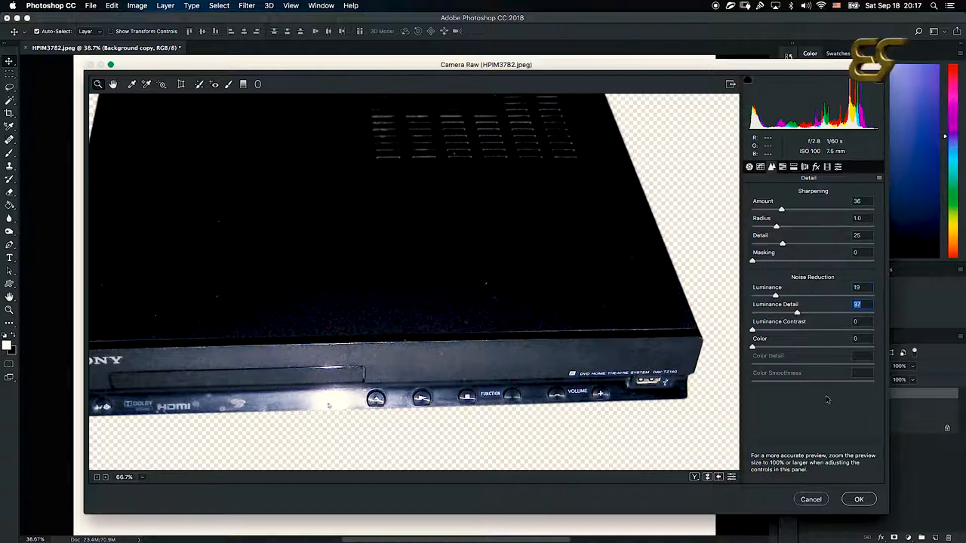
left_click(860, 502)
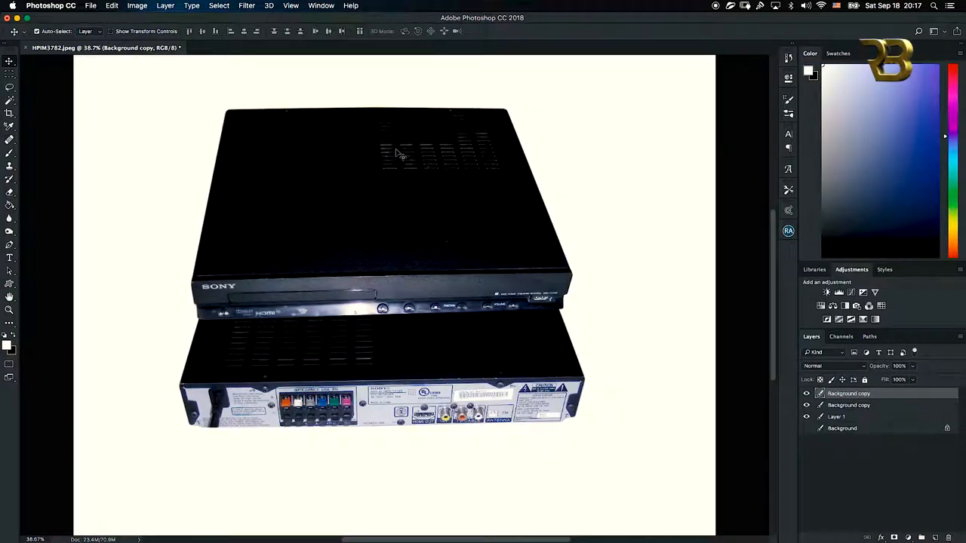
Step: Open the connector-side cutout layer in the Camera Raw filter and raise Exposure to +1.10
left_click(849, 407)
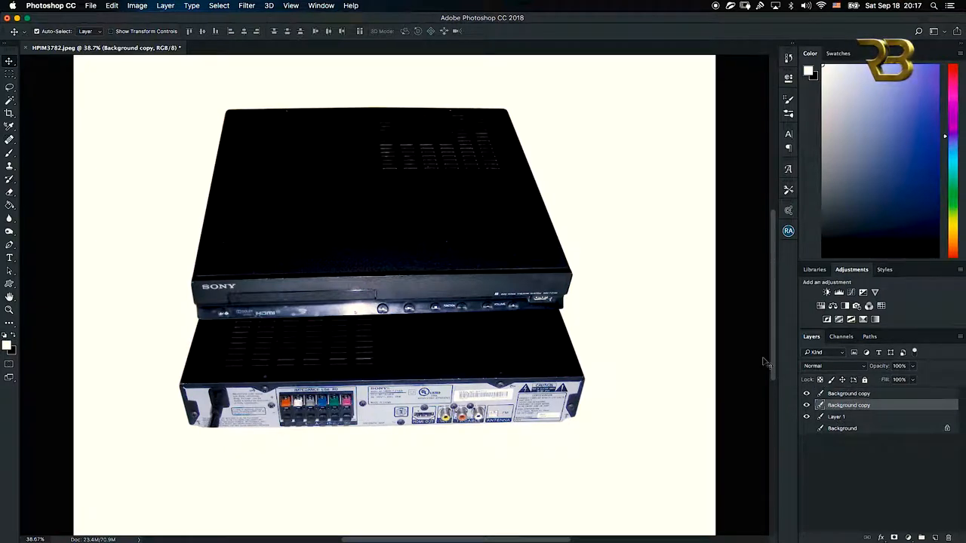
left_click(255, 6)
left_click(281, 68)
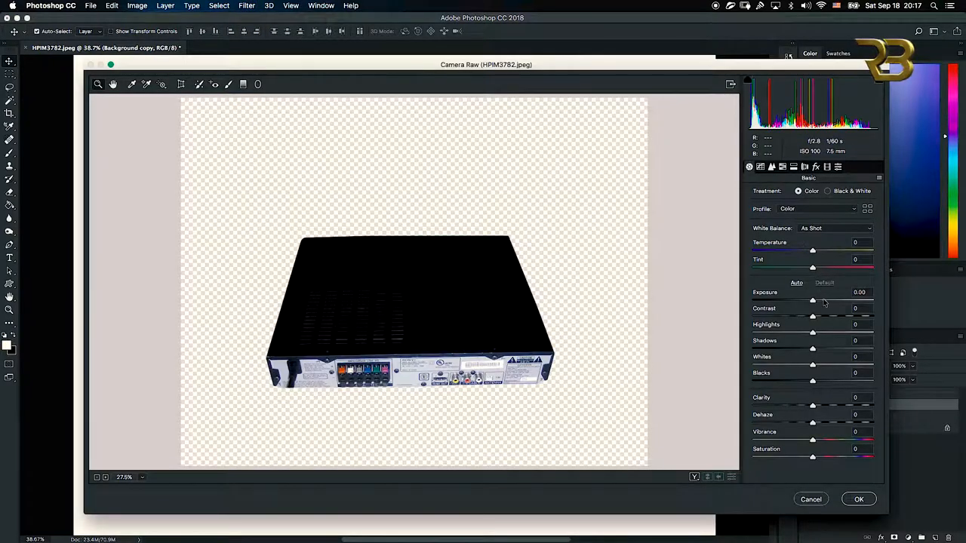
left_click(825, 302)
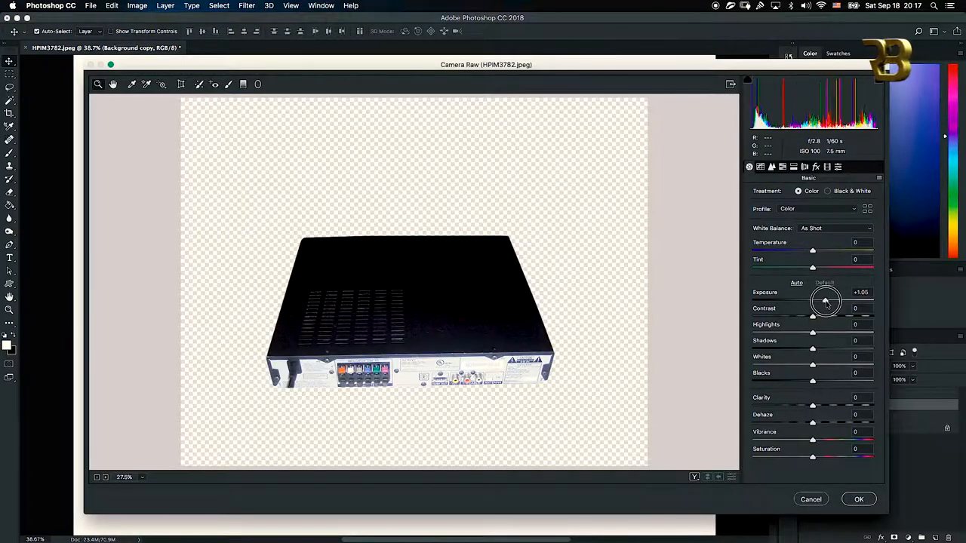
Step: Set the connector-side cutout's Contrast to +31, Clarity to +30 and Shadows to +20
left_click(139, 478)
left_click(172, 432)
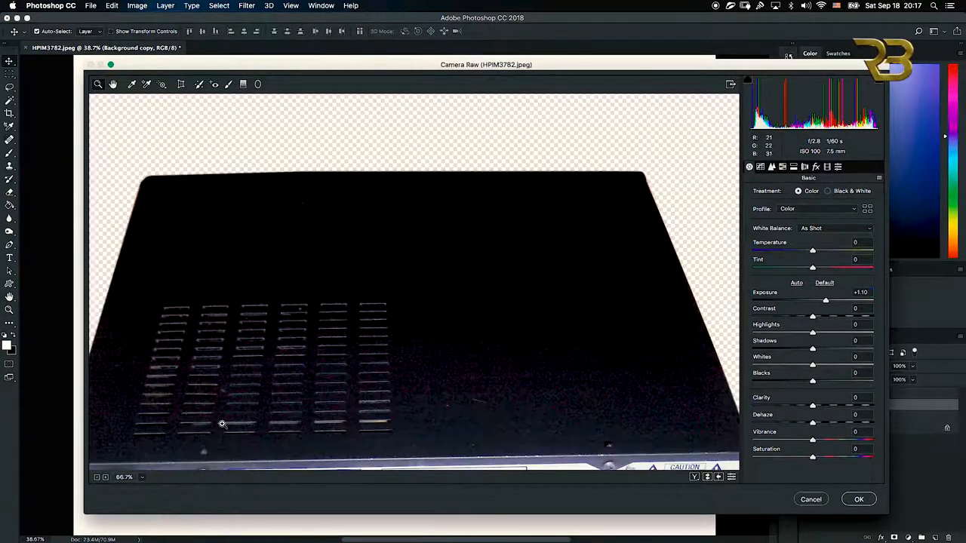
left_click_drag(503, 365, 501, 222)
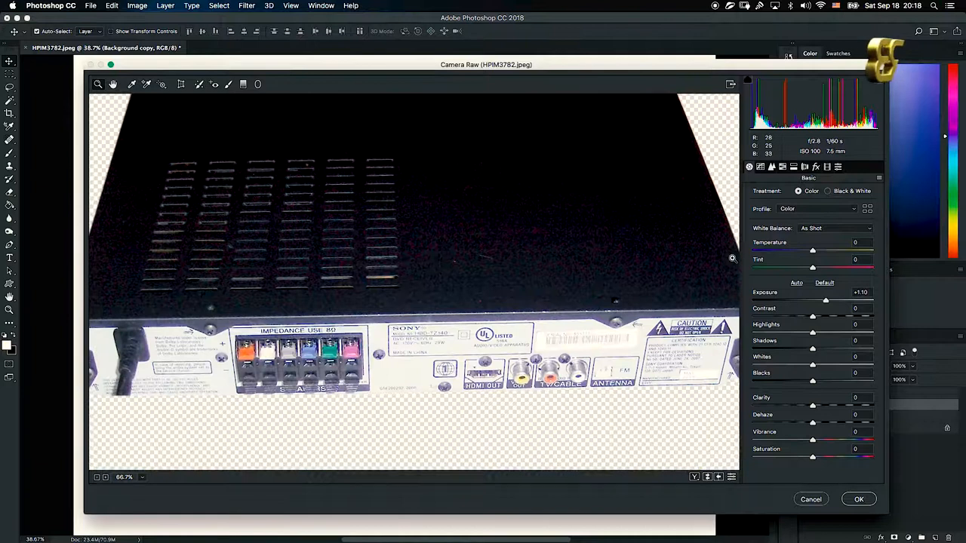
left_click(831, 317)
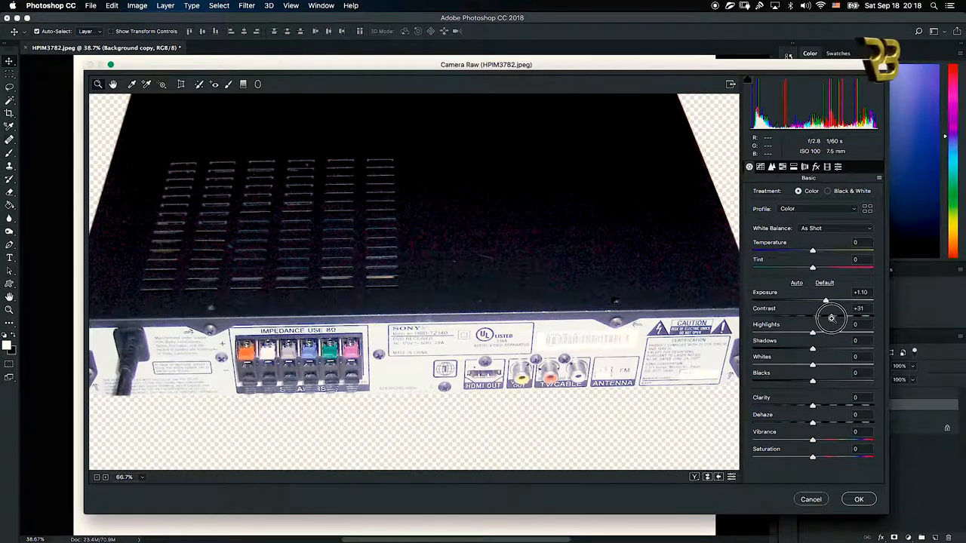
left_click(830, 405)
left_click(825, 348)
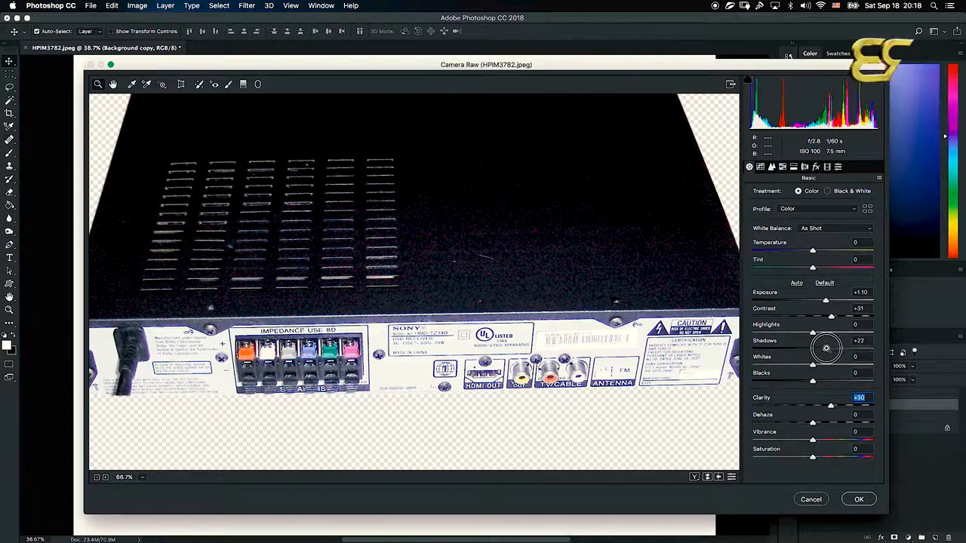
left_click_drag(826, 348, 825, 349)
Step: Set the connector-side cutout's Highlights to -41, Blacks to -3 and Dehaze to +6
left_click(791, 333)
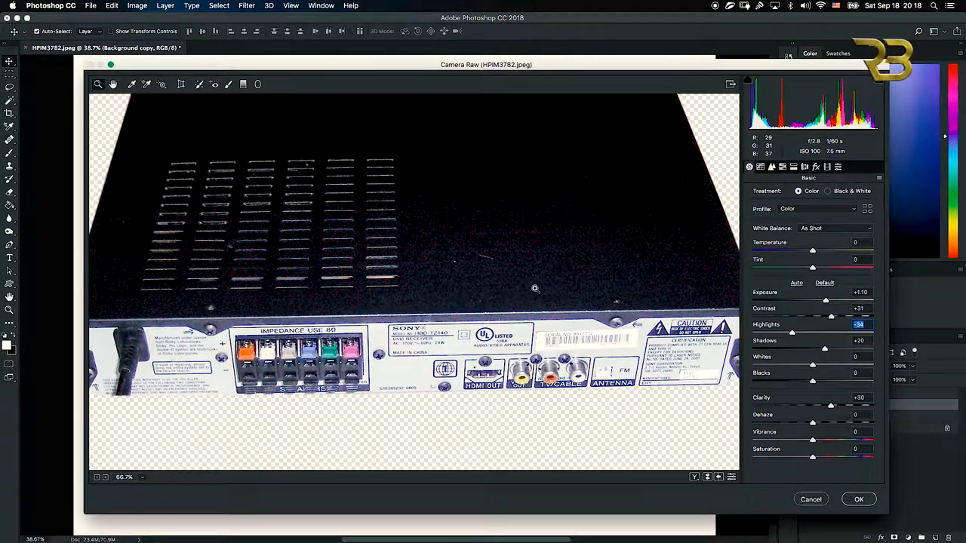
left_click_drag(792, 333, 789, 333)
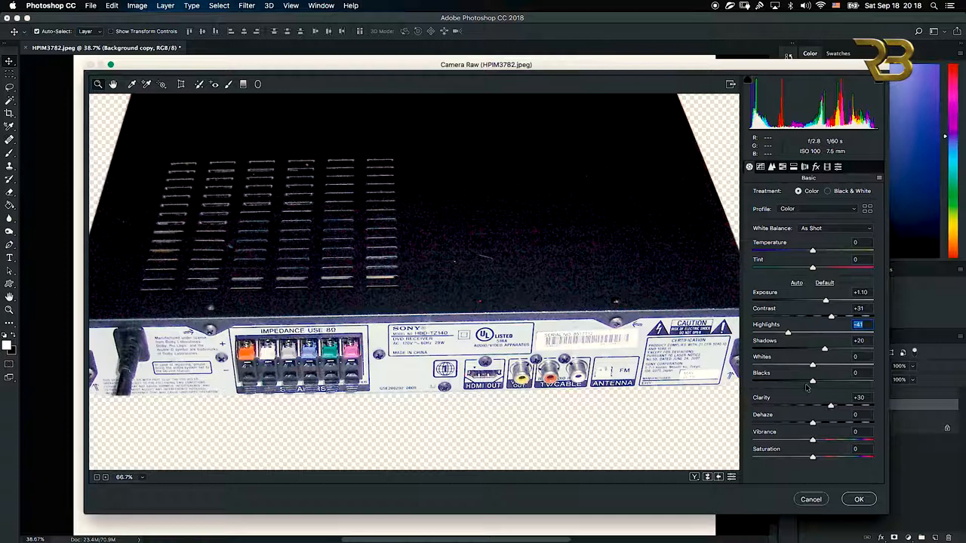
left_click_drag(806, 387, 811, 383)
left_click_drag(819, 423, 816, 423)
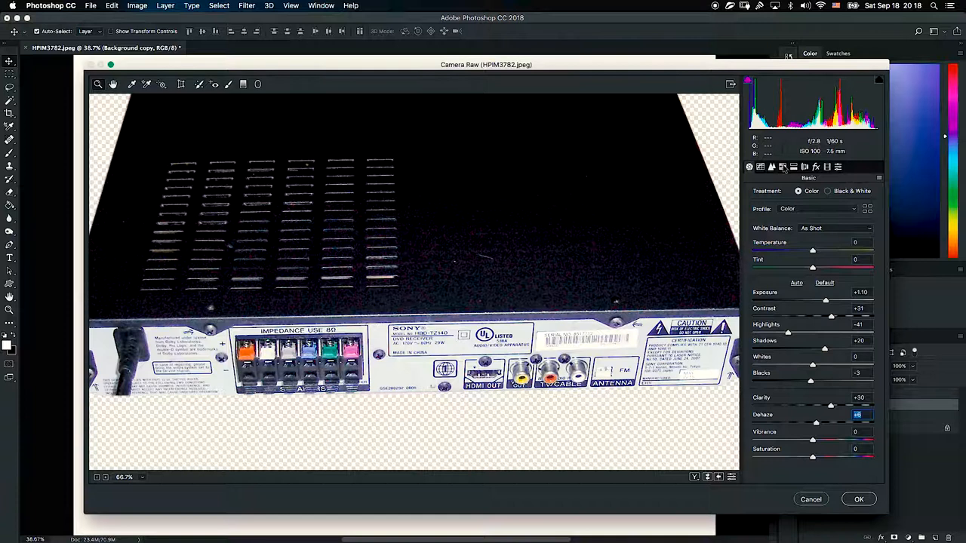
Step: Increase sharpening Amount, noise reduction Luminance and Luminance Detail, and apply Camera Raw to the connector-side cutout
left_click(772, 166)
left_click(775, 209)
left_click(773, 296)
left_click(791, 314)
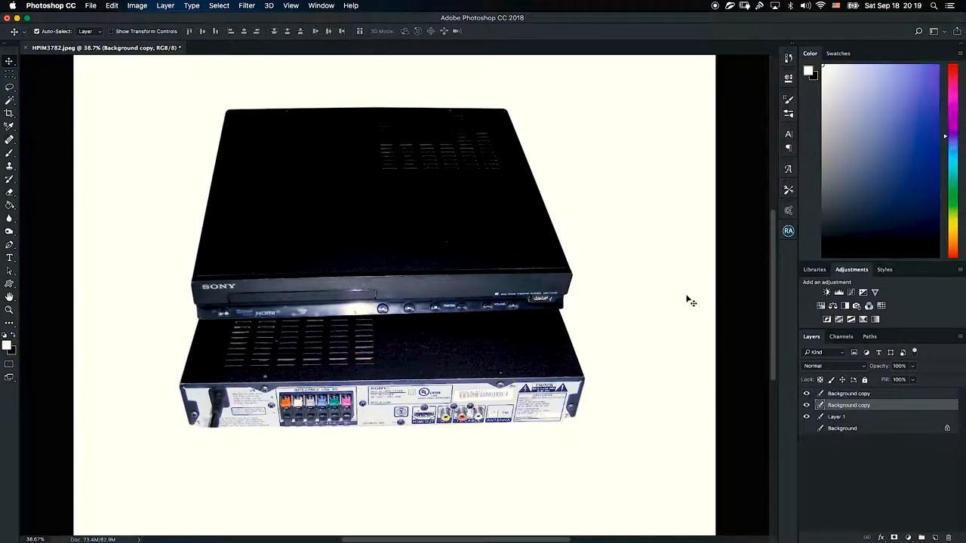
Step: Select the front-side cutout layer and remove the light specks from the player's top surface with the Spot Healing Brush
left_click(853, 394)
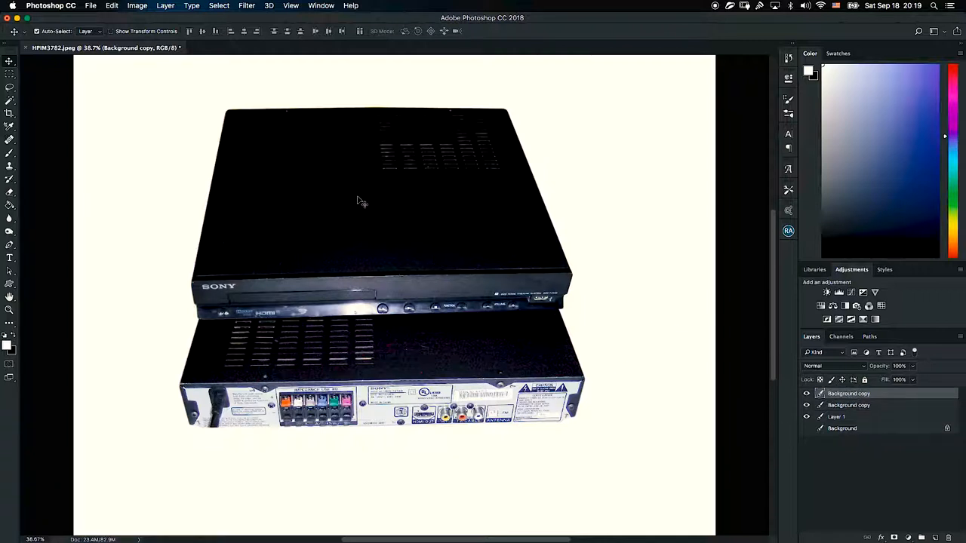
left_click(457, 238)
left_click(435, 251)
left_click(430, 251)
left_click(428, 251)
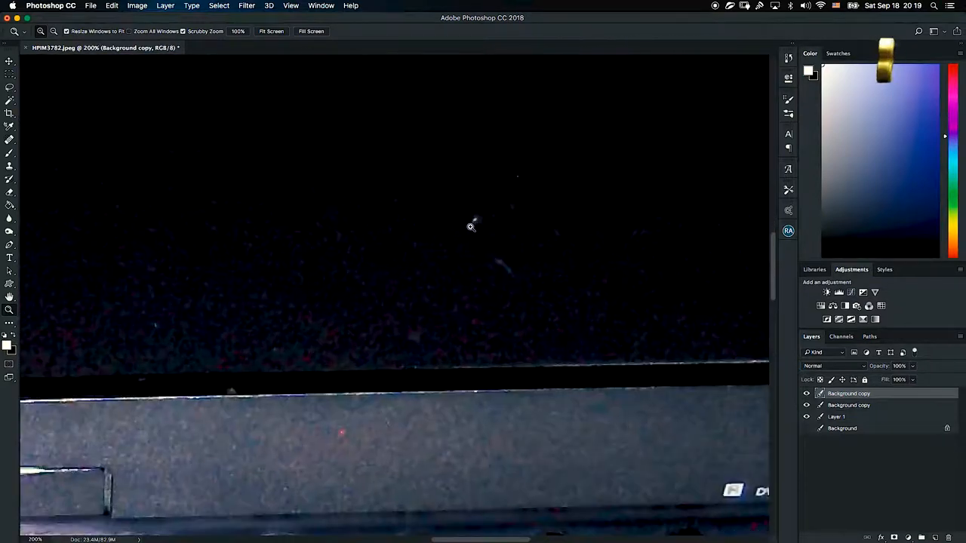
scroll(416, 252, "up", 2)
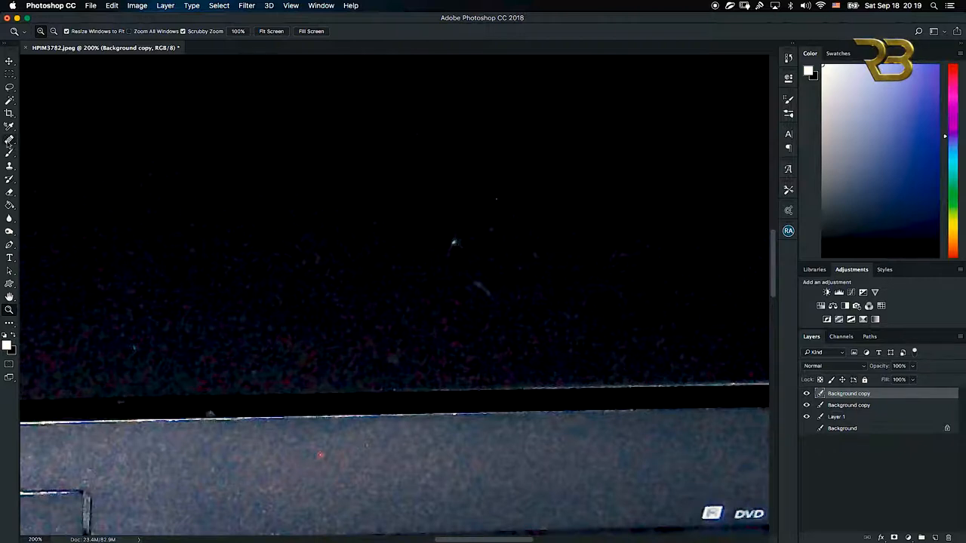
left_click(9, 141)
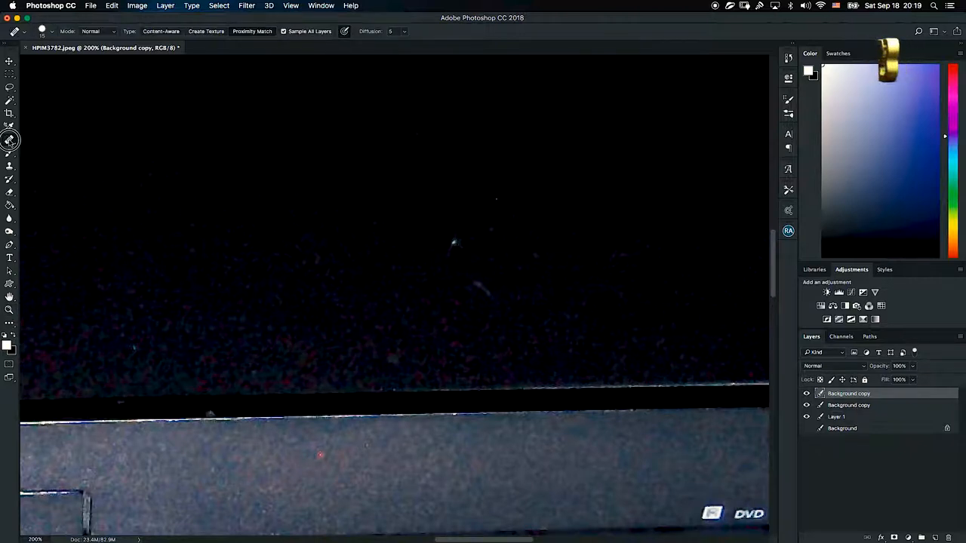
left_click(9, 141)
left_click(73, 138)
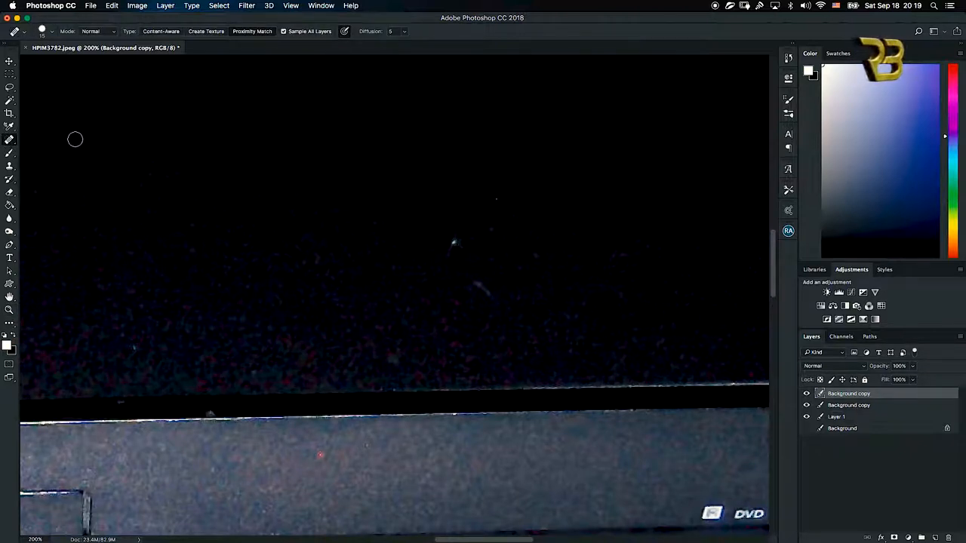
left_click(450, 240)
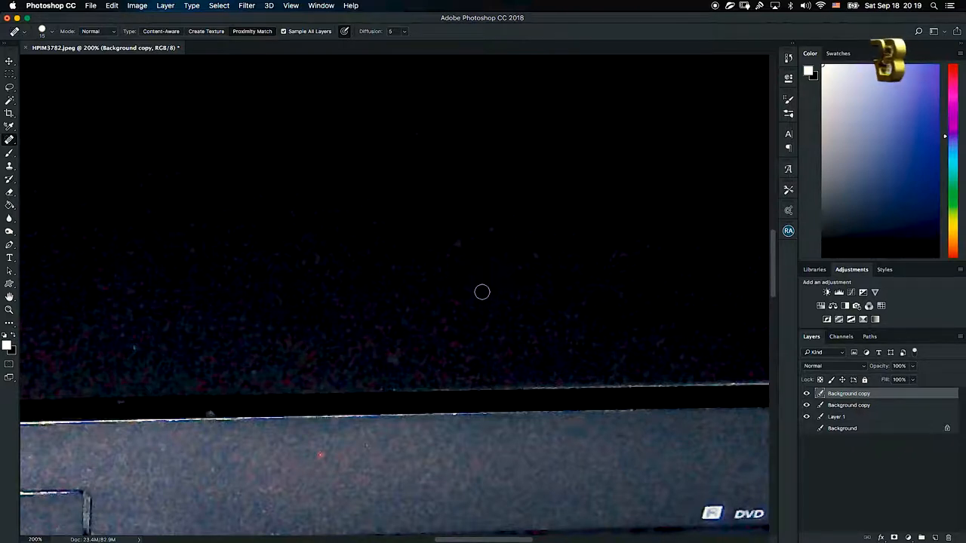
Step: Heal the light mark near the back edge of the front-side cutout's top, just behind the vent slots
scroll(403, 317, "down", 3)
scroll(403, 317, "left", 1)
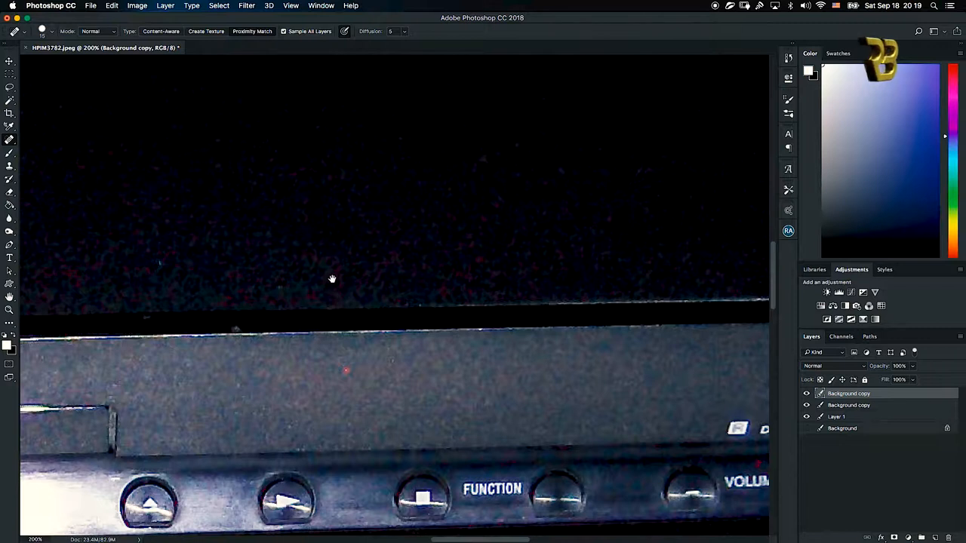
scroll(324, 268, "left", 4)
scroll(325, 268, "down", 1)
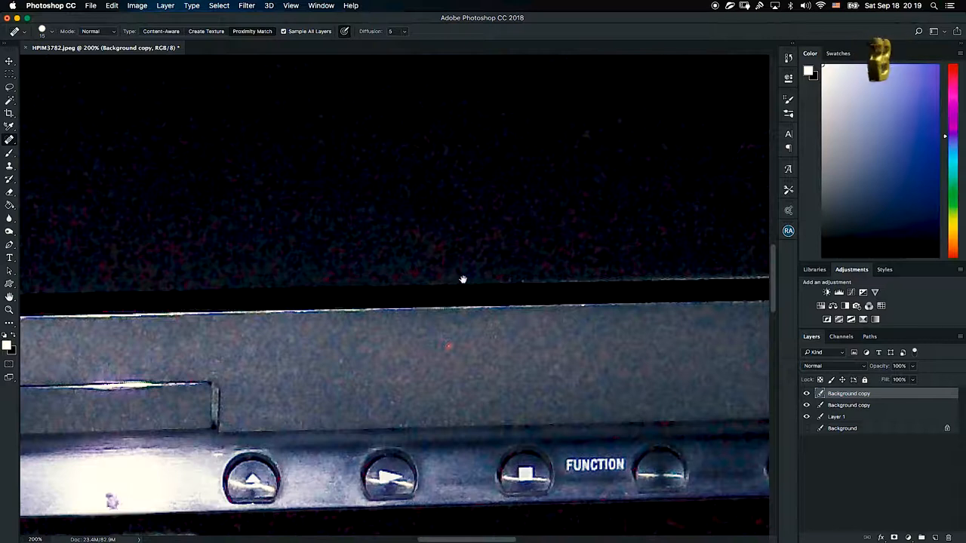
scroll(440, 281, "right", 15)
scroll(528, 209, "up", 2)
scroll(496, 161, "up", 5)
scroll(496, 257, "right", 3)
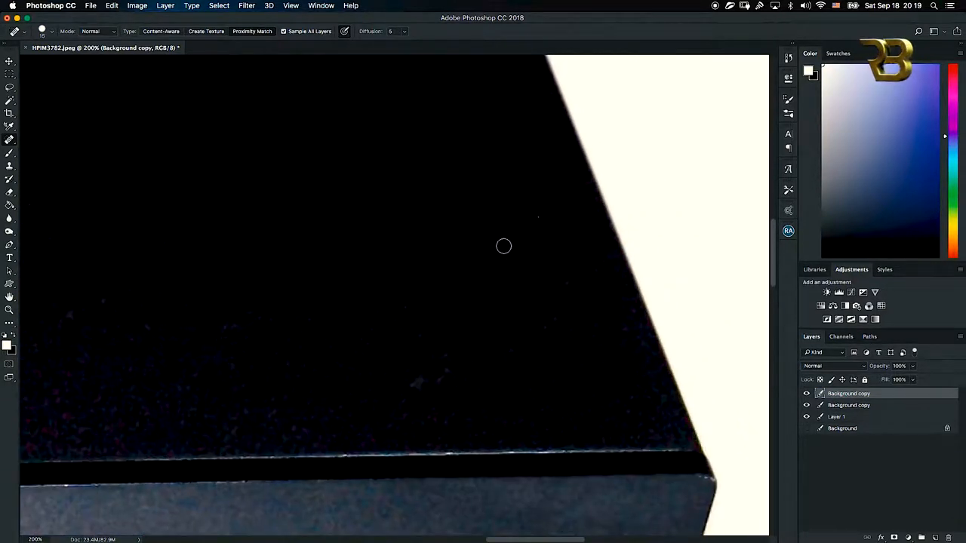
scroll(414, 207, "down", 10)
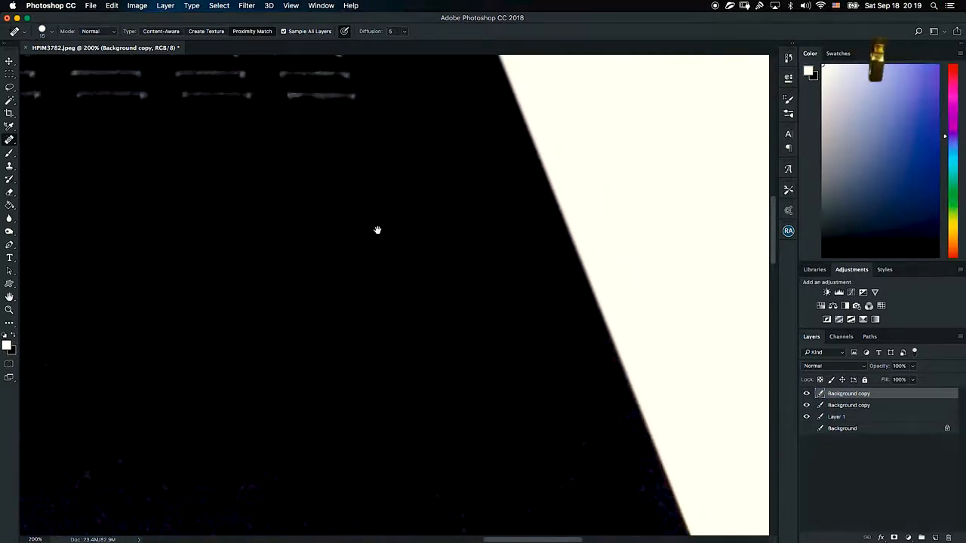
scroll(392, 273, "up", 10)
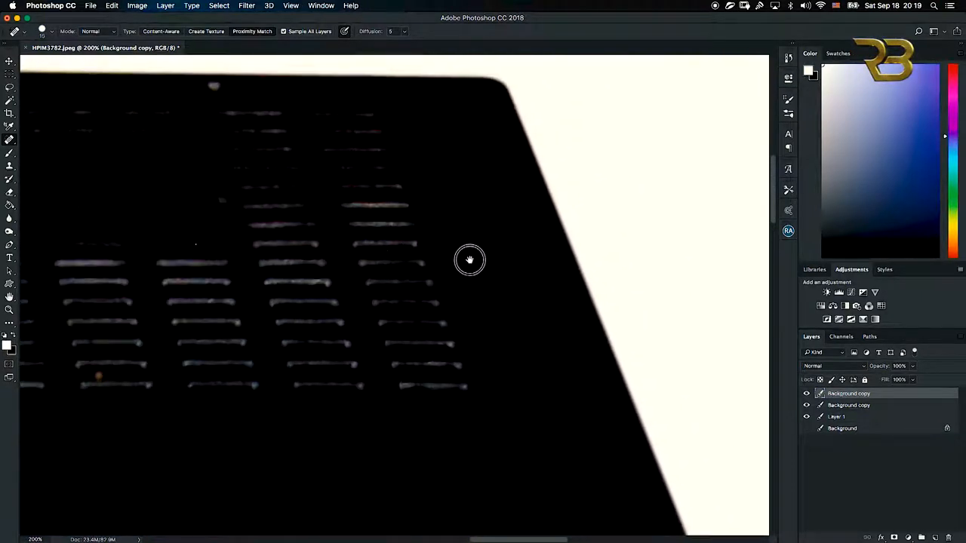
scroll(382, 236, "up", 3)
scroll(382, 236, "left", 3)
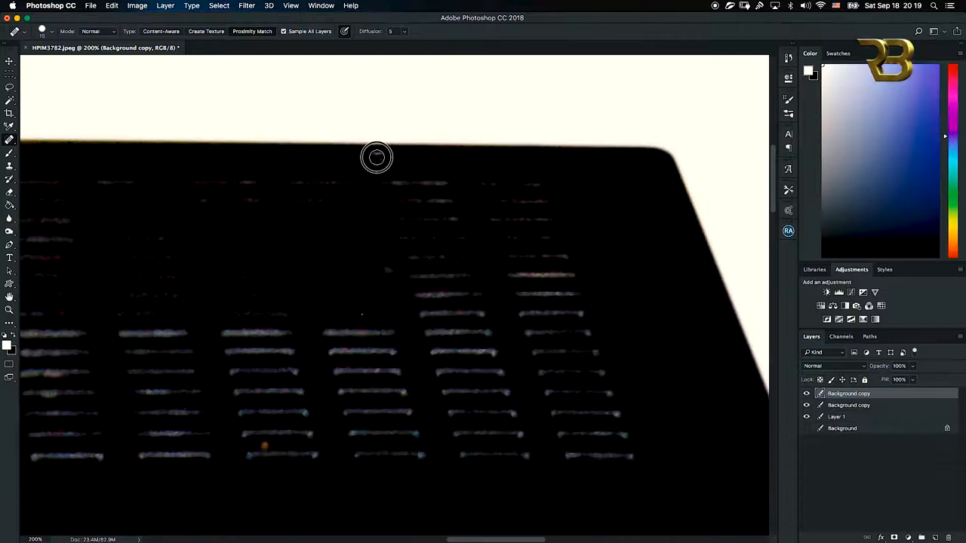
left_click(384, 156)
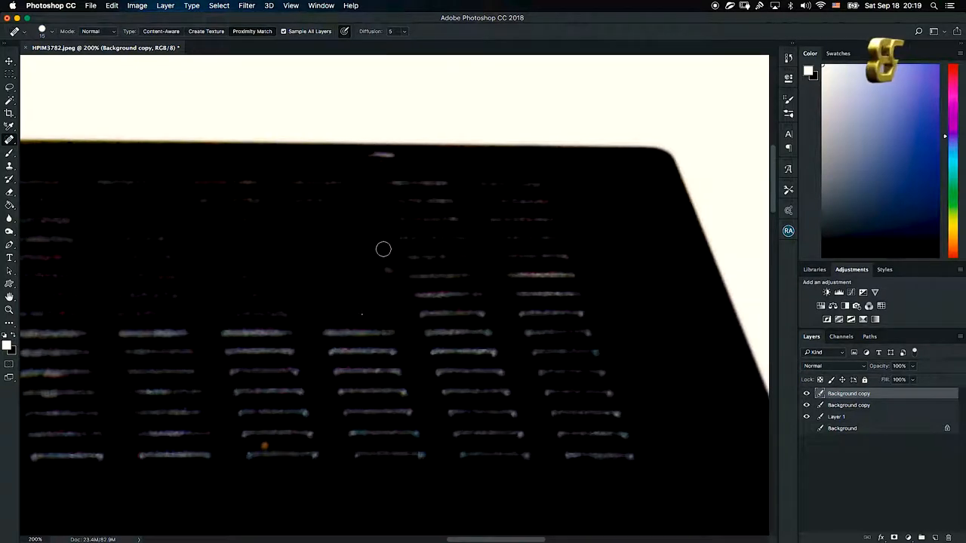
left_click(399, 156)
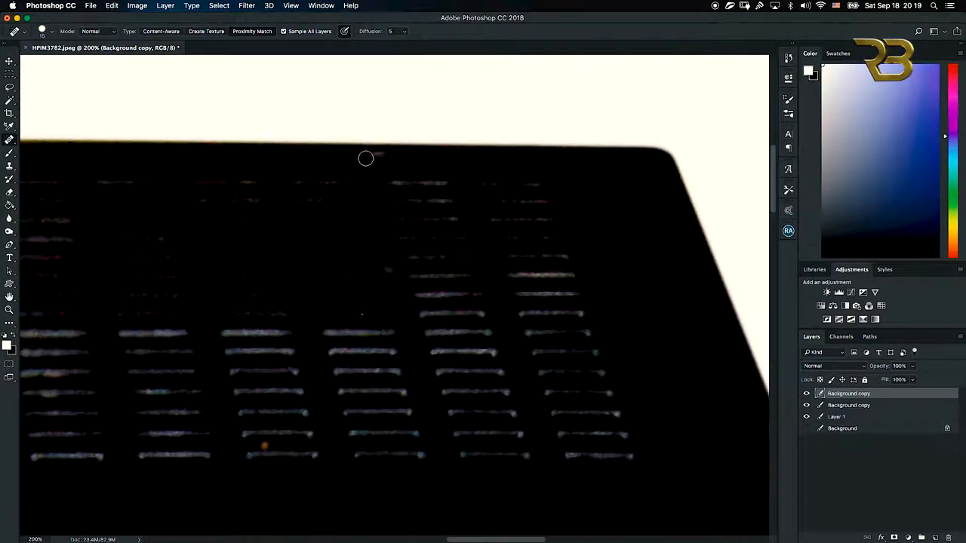
left_click_drag(376, 157, 409, 156)
left_click_drag(372, 155, 404, 156)
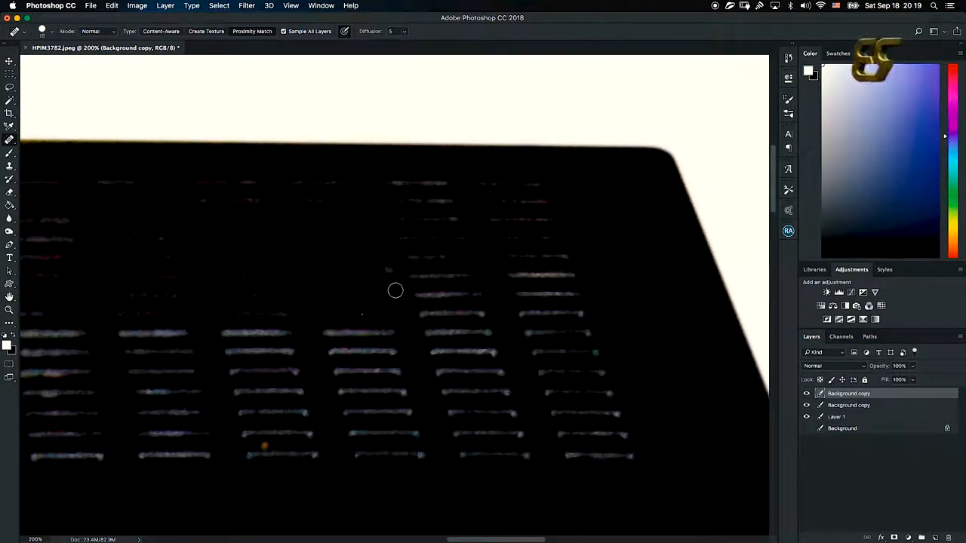
Step: Heal the tiny speck beside the vent slots and the specks on the top surface near the front edge
left_click(364, 316)
left_click_drag(307, 319, 438, 234)
mouse_move(301, 238)
left_mouse_down()
mouse_move(345, 201)
mouse_move(349, 282)
mouse_move(400, 188)
mouse_move(483, 173)
left_mouse_up()
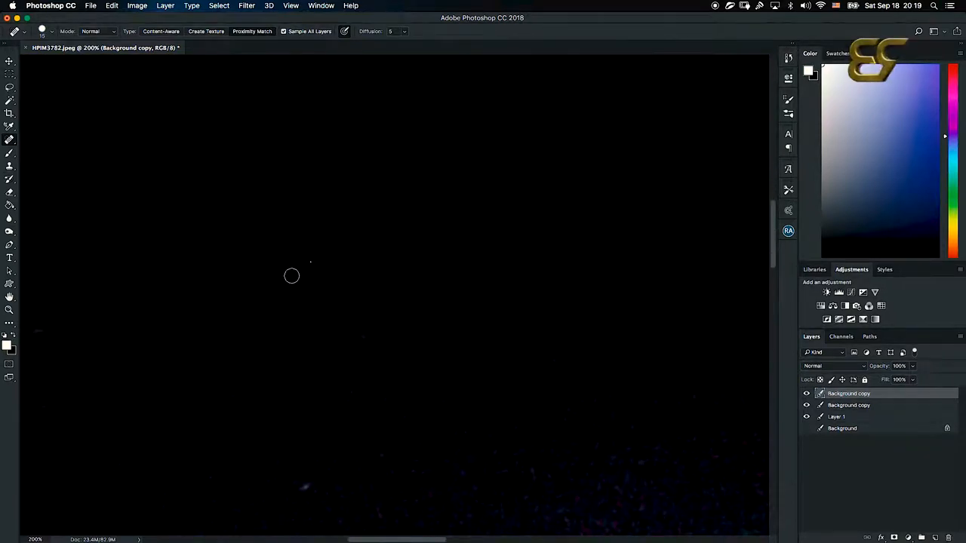
scroll(325, 362, "down", 3)
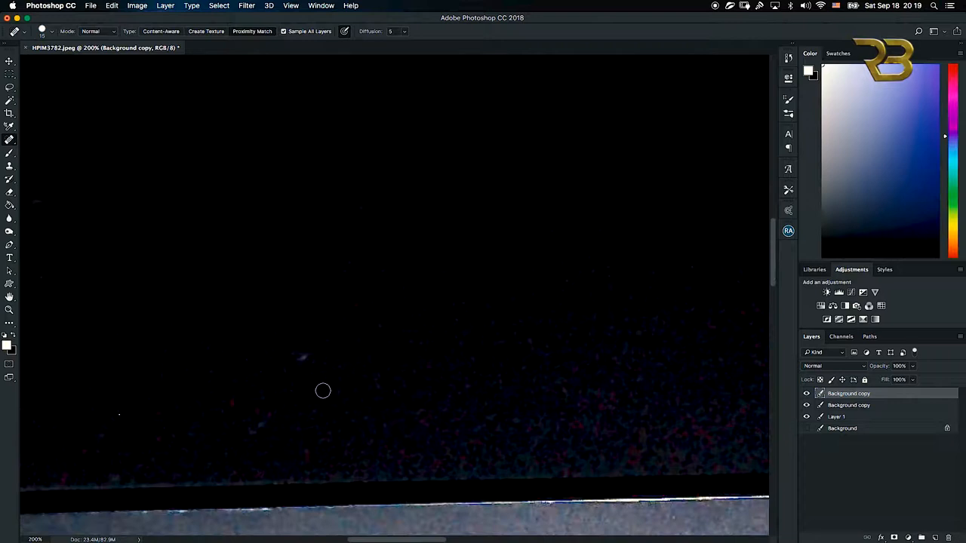
scroll(276, 385, "down", 3)
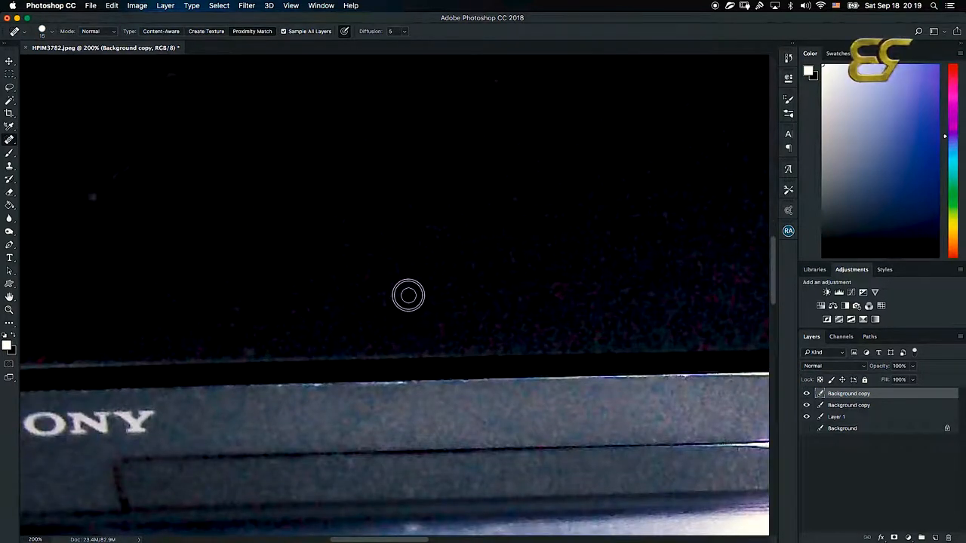
Step: Heal the remaining light spot on the player's top surface above the SONY logo
mouse_move(243, 261)
left_mouse_down()
mouse_move(345, 280)
mouse_move(346, 293)
left_mouse_up()
left_click_drag(298, 258, 320, 230)
left_click_drag(419, 232, 299, 318)
left_click_drag(303, 214, 304, 291)
left_click_drag(313, 237, 296, 317)
left_click_drag(370, 212, 351, 317)
left_click_drag(353, 258, 348, 381)
left_click_drag(400, 260, 422, 287)
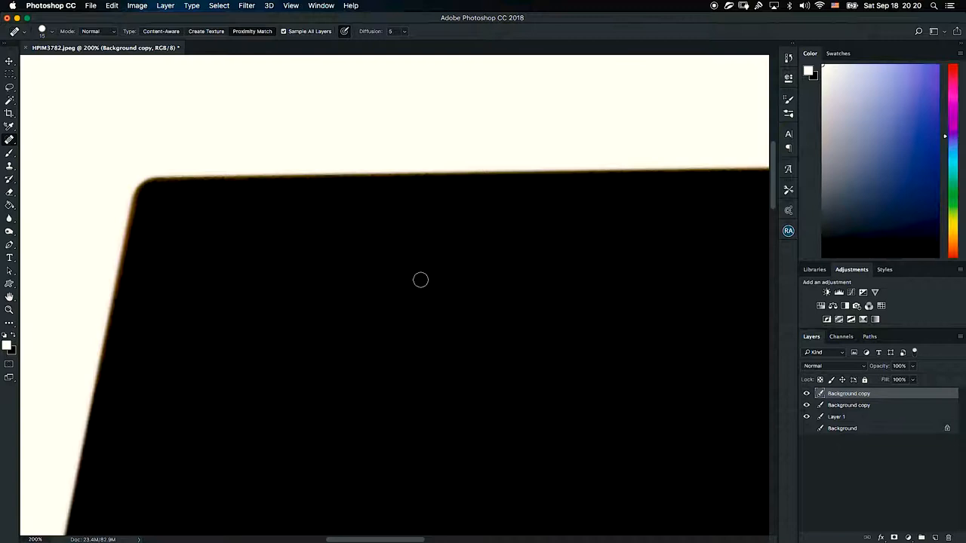
left_click_drag(522, 290, 380, 249)
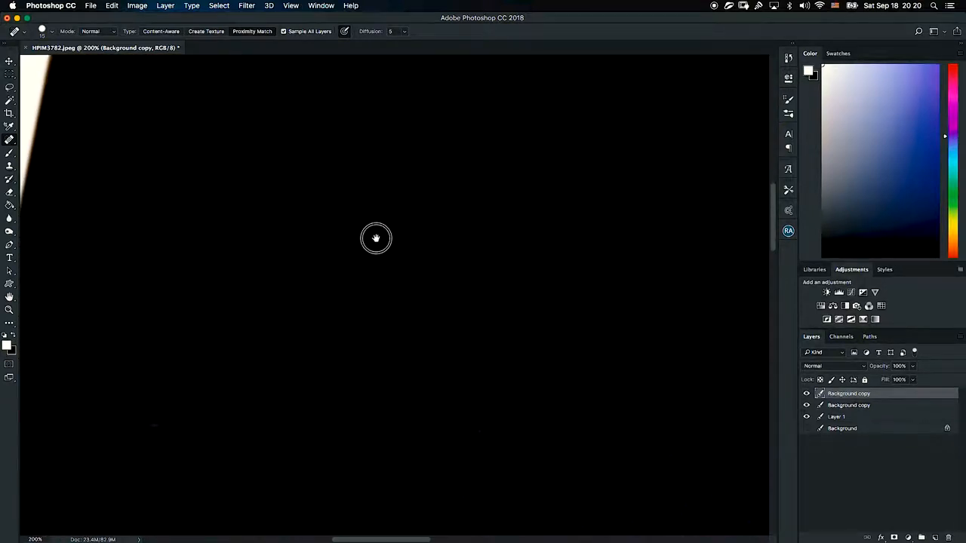
mouse_move(308, 352)
left_mouse_down()
mouse_move(339, 310)
mouse_move(317, 329)
mouse_move(345, 209)
left_mouse_up()
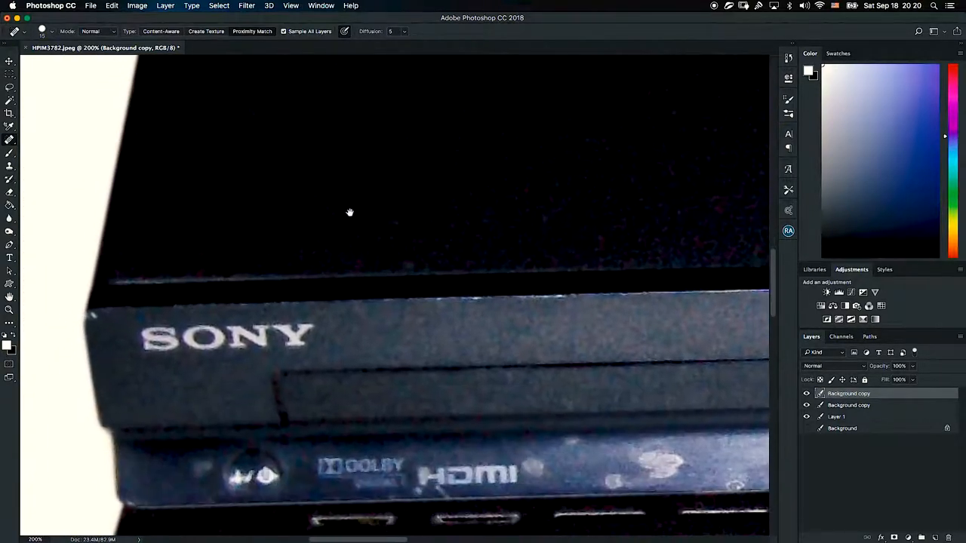
Step: Heal the light mark at the front face's corner beside the SONY logo and the stains between the HDMI logo and the eject button
left_click_drag(93, 313, 99, 319)
scroll(231, 356, "right", 8)
scroll(231, 356, "down", 3)
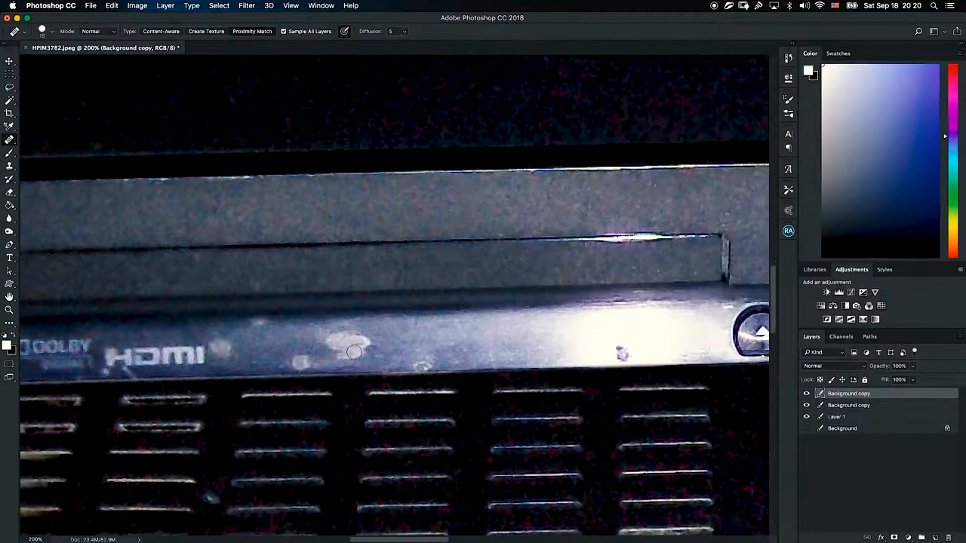
mouse_move(336, 343)
left_mouse_down()
mouse_move(367, 337)
mouse_move(329, 340)
mouse_move(360, 355)
mouse_move(365, 334)
mouse_move(296, 361)
left_mouse_up()
left_click(296, 361)
left_click_drag(230, 352, 221, 346)
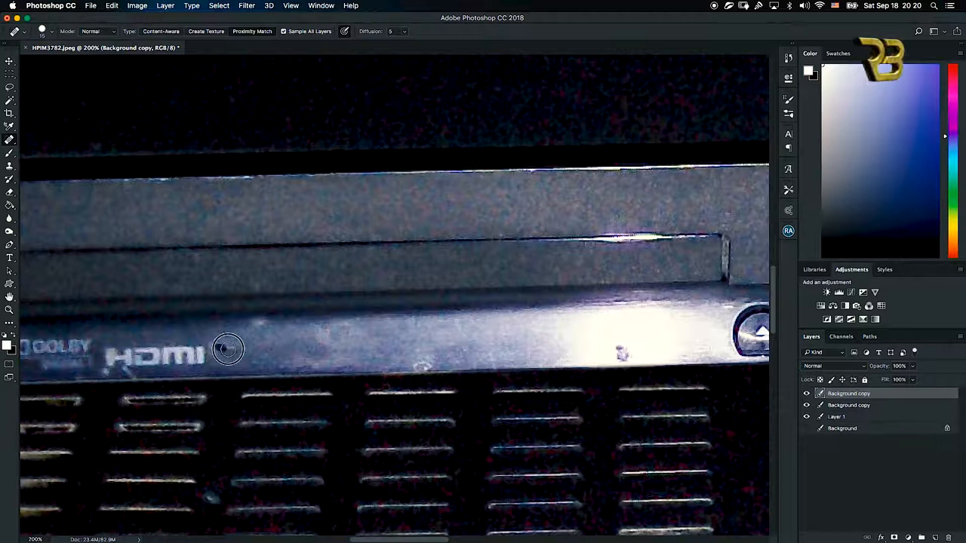
left_click_drag(404, 359, 434, 366)
mouse_move(609, 347)
left_mouse_down()
mouse_move(429, 330)
mouse_move(448, 345)
mouse_move(477, 334)
mouse_move(424, 299)
left_mouse_up()
Step: Select the connector-side cutout layer and heal the thin scratch and coloured specks on its black top surface
scroll(424, 300, "down", 6)
scroll(424, 300, "right", 8)
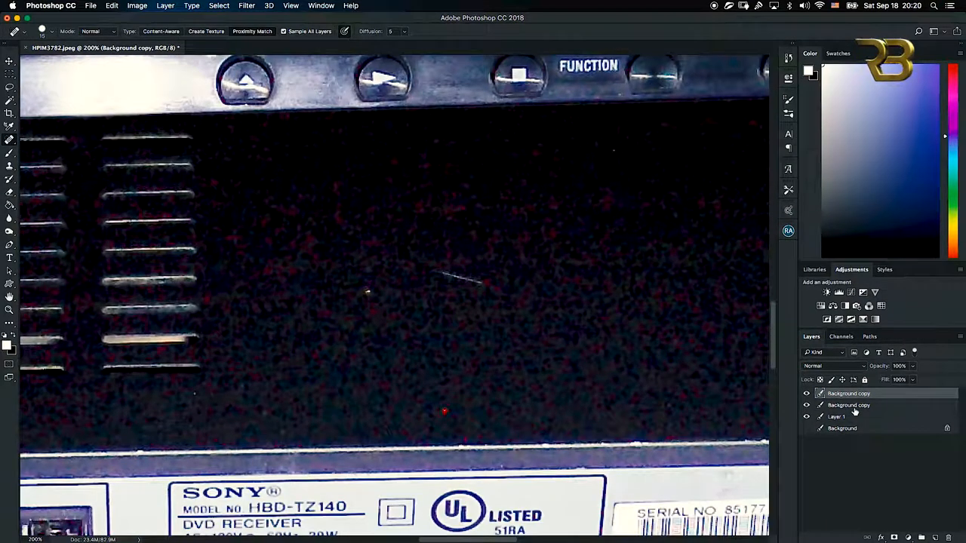
left_click(856, 407)
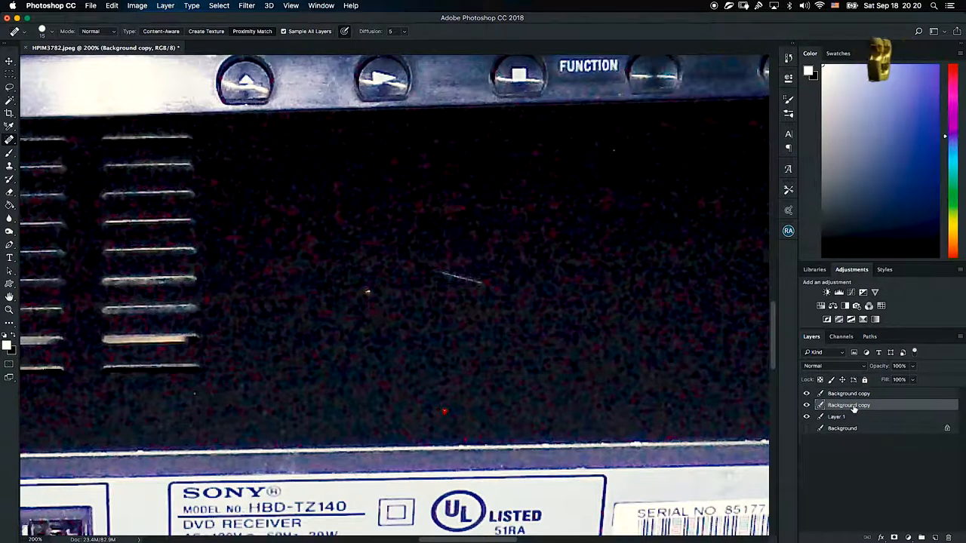
left_click_drag(480, 280, 442, 274)
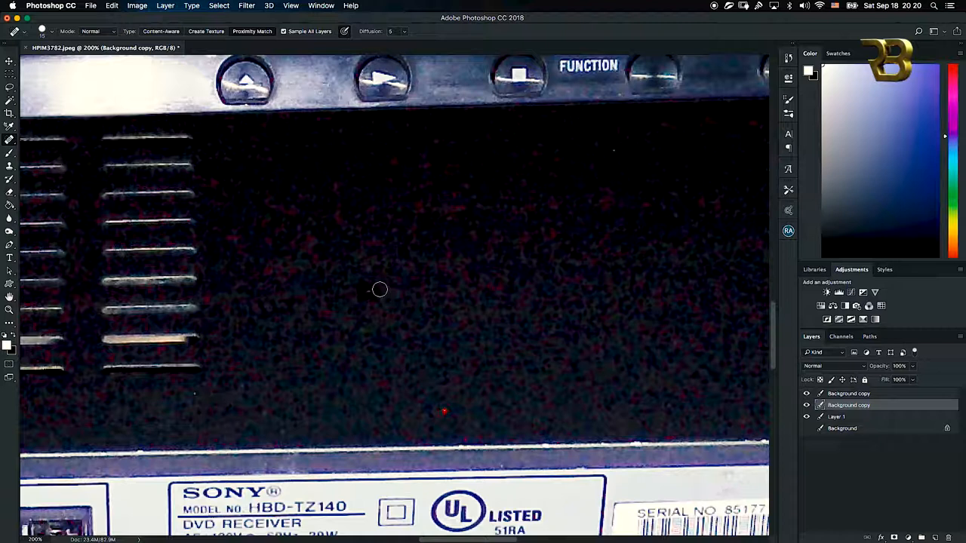
left_click_drag(560, 261, 496, 302)
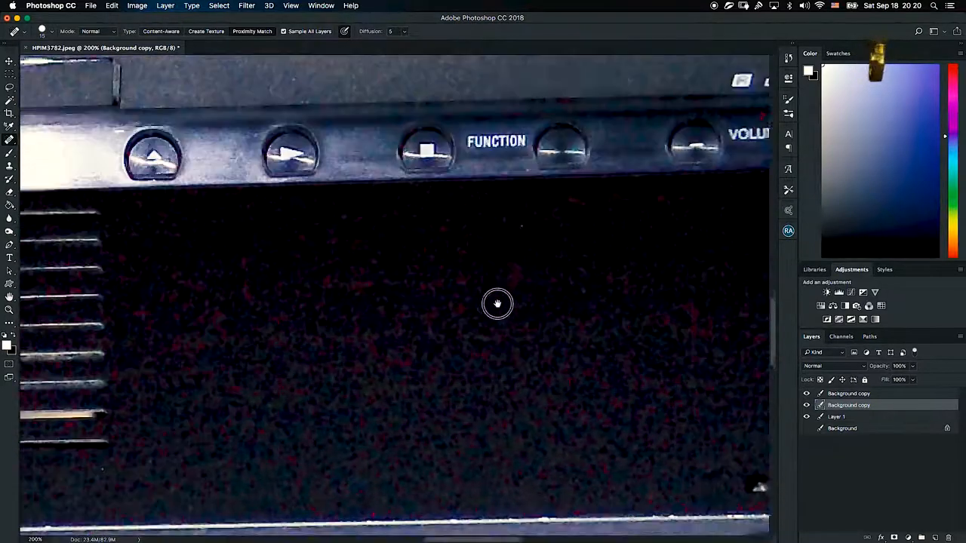
Step: Heal the bright spot above the screw near the speaker terminals and the specks between the vent slots on the connector-side cutout
scroll(545, 315, "down", 8)
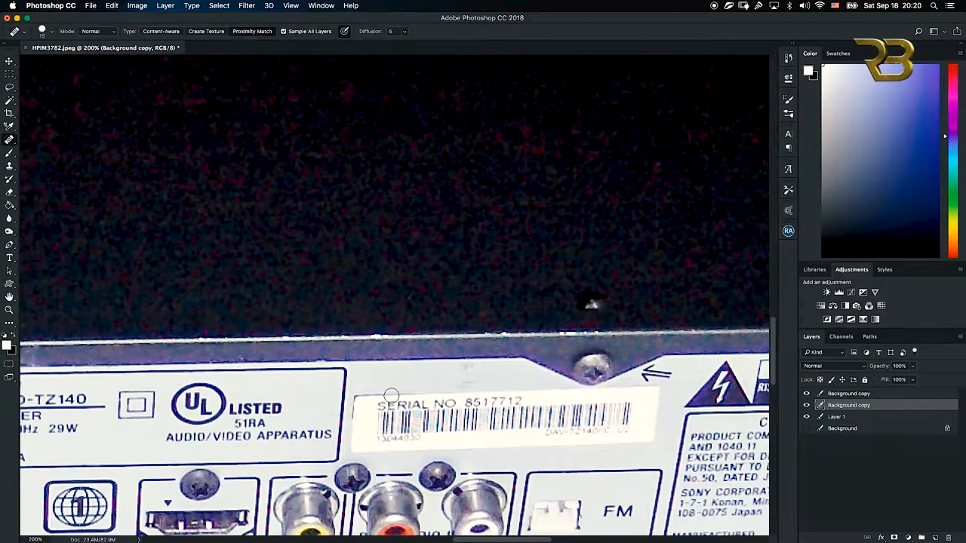
left_click_drag(391, 395, 606, 265)
scroll(606, 266, "left", 15)
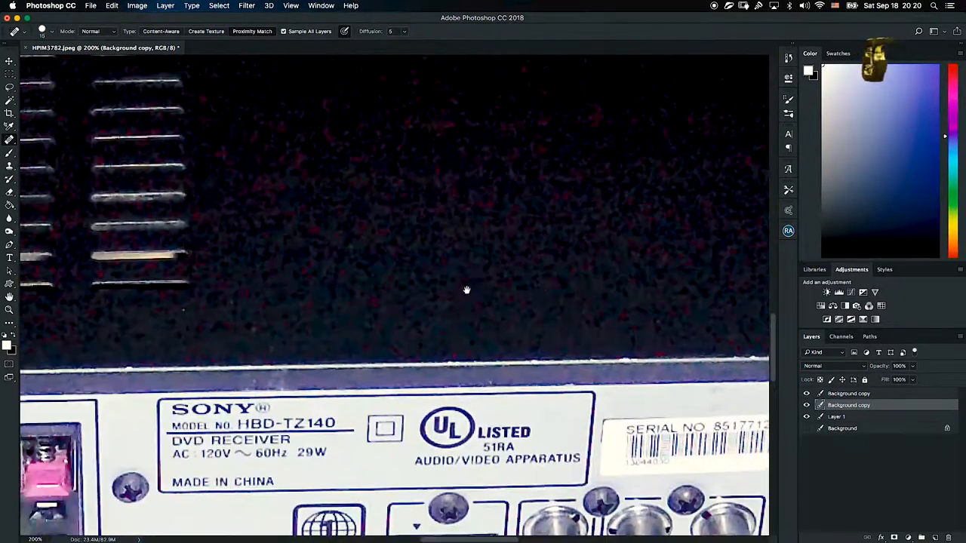
scroll(546, 291, "down", 5)
scroll(556, 253, "left", 1)
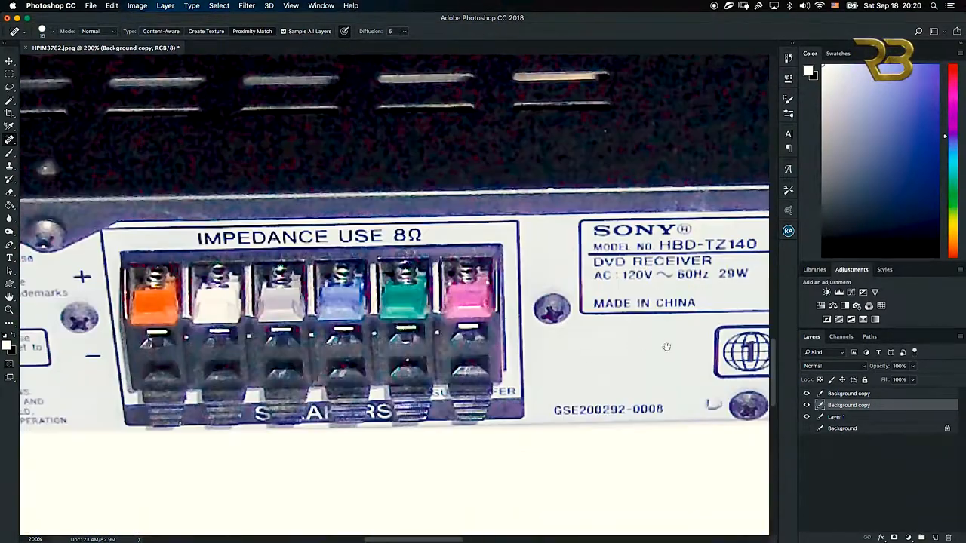
scroll(390, 356, "up", 4)
scroll(391, 356, "left", 10)
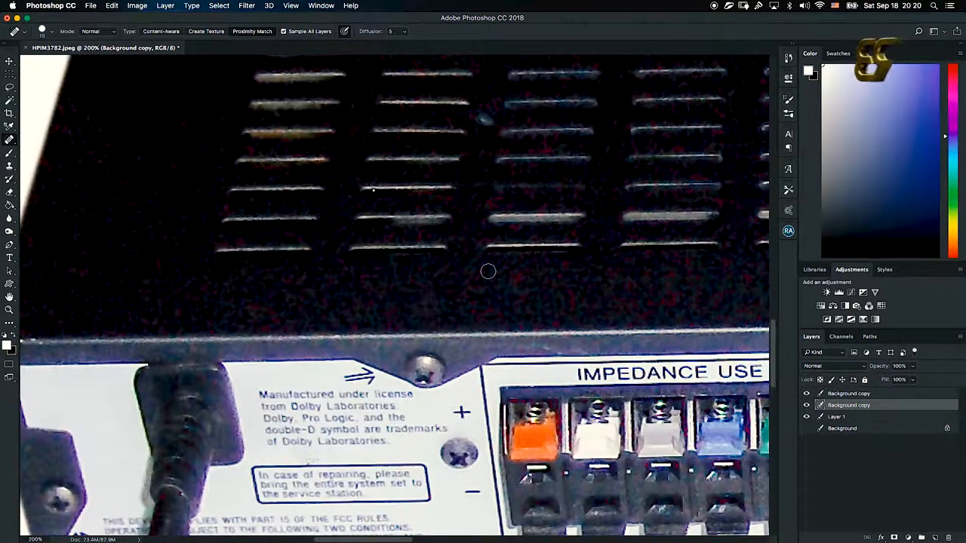
scroll(444, 329, "up", 5)
scroll(445, 329, "right", 2)
left_click_drag(445, 329, 441, 334)
left_click_drag(460, 205, 457, 206)
left_click(345, 277)
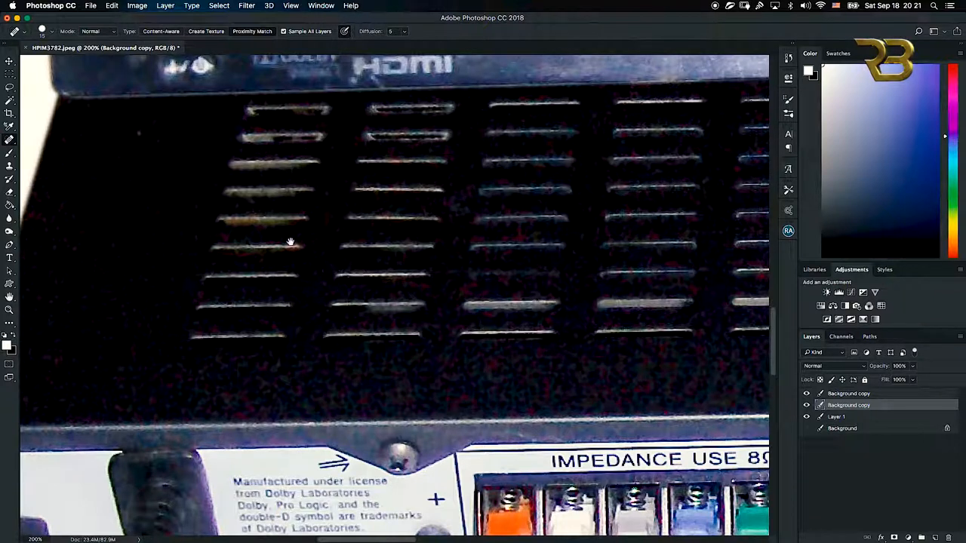
Step: Inspect the connector-side cutout's vents, power cable, labels and screws for remaining defects, and review the whole composition
scroll(161, 231, "up", 5)
scroll(162, 231, "left", 4)
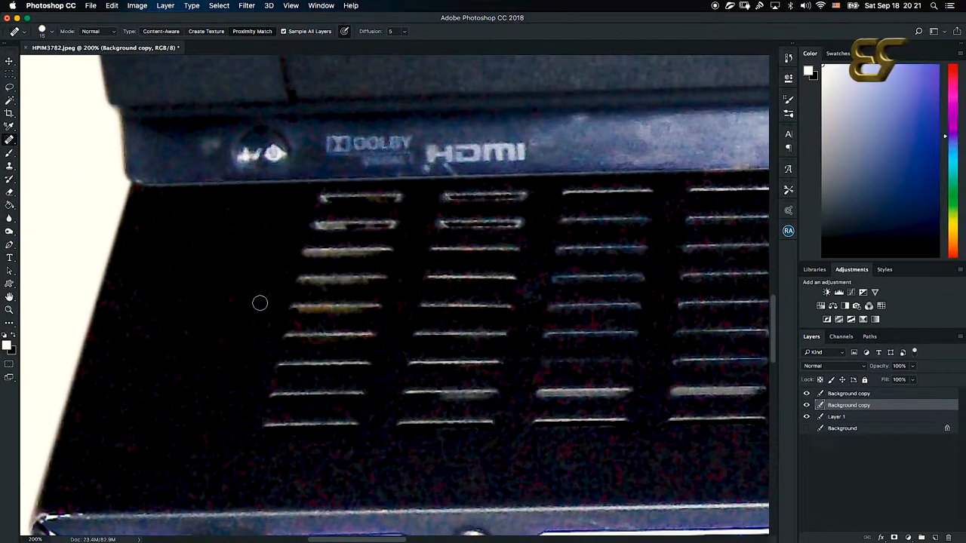
left_click_drag(239, 401, 258, 77)
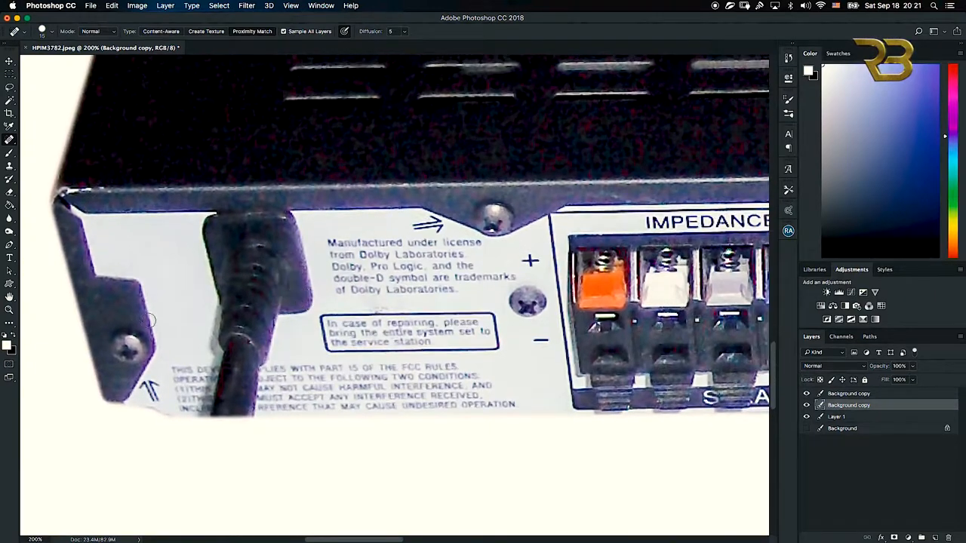
left_click(11, 310)
right_click(221, 293)
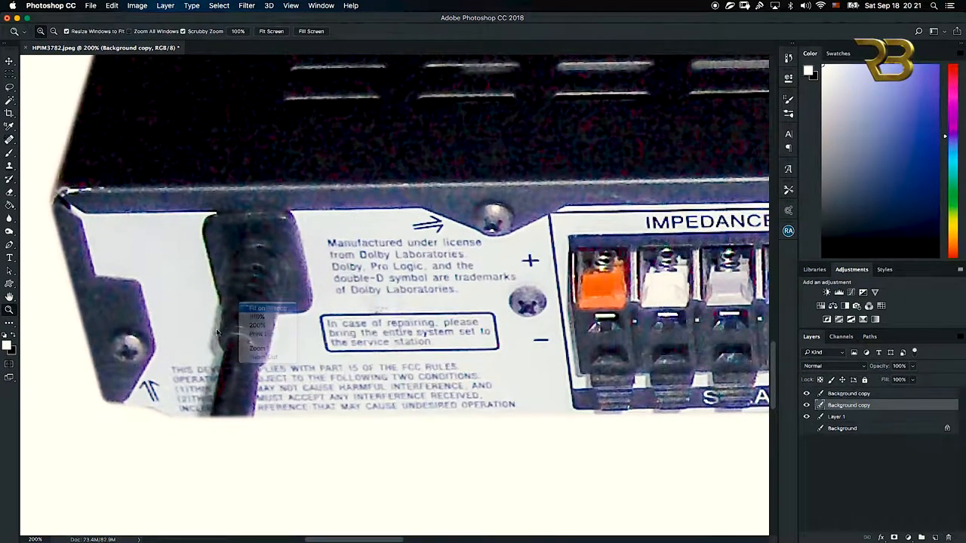
left_click(249, 303)
left_click_drag(501, 374, 488, 396)
right_click(362, 341)
left_click(372, 352)
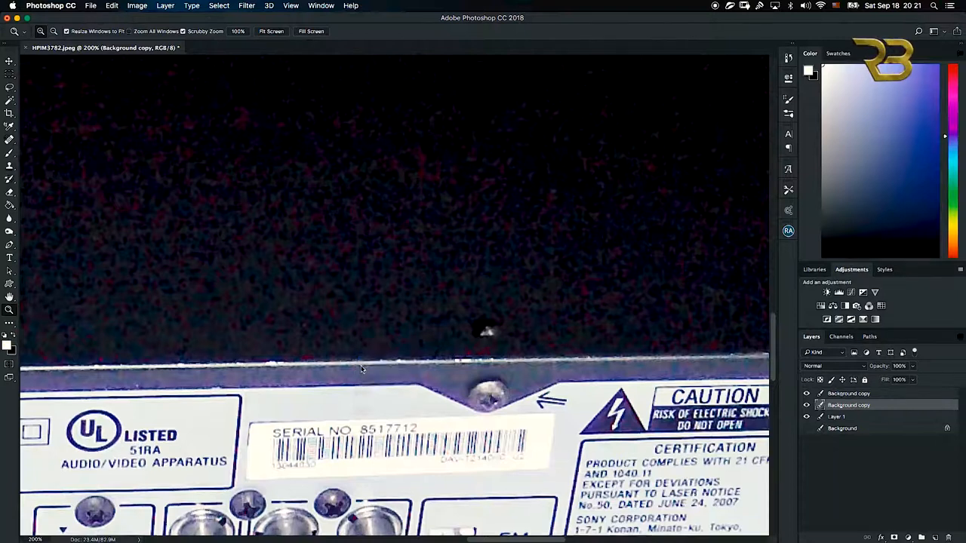
right_click(402, 331)
left_click(428, 335)
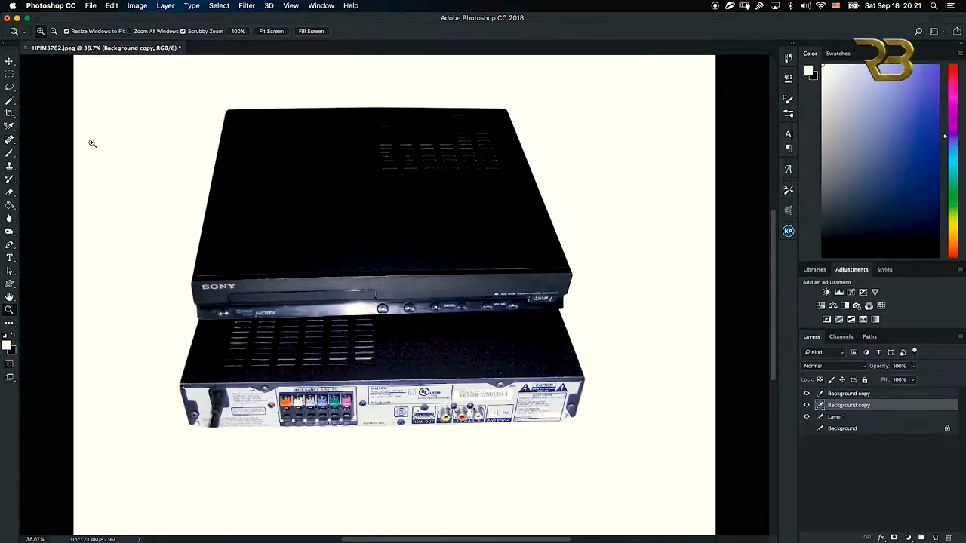
left_click(11, 62)
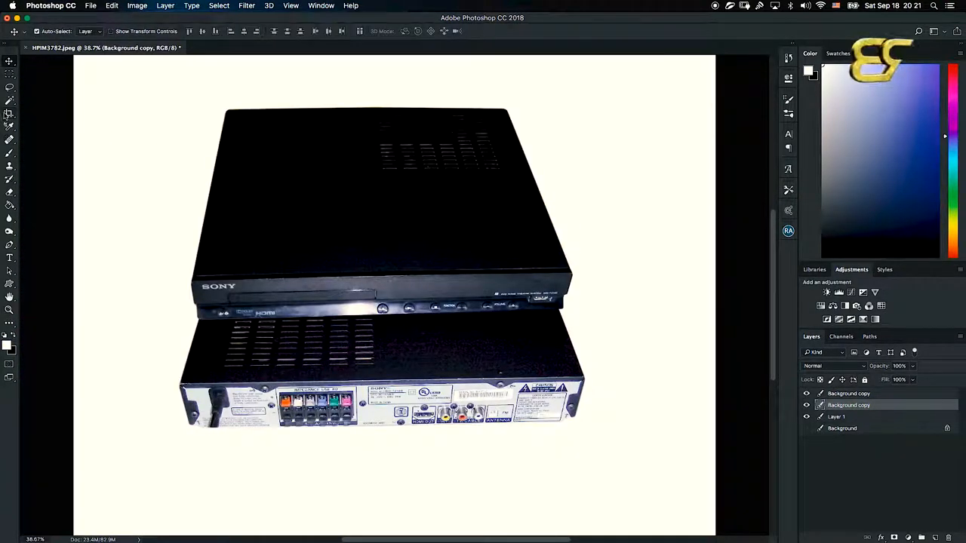
left_click(8, 114)
left_click_drag(389, 533, 397, 534)
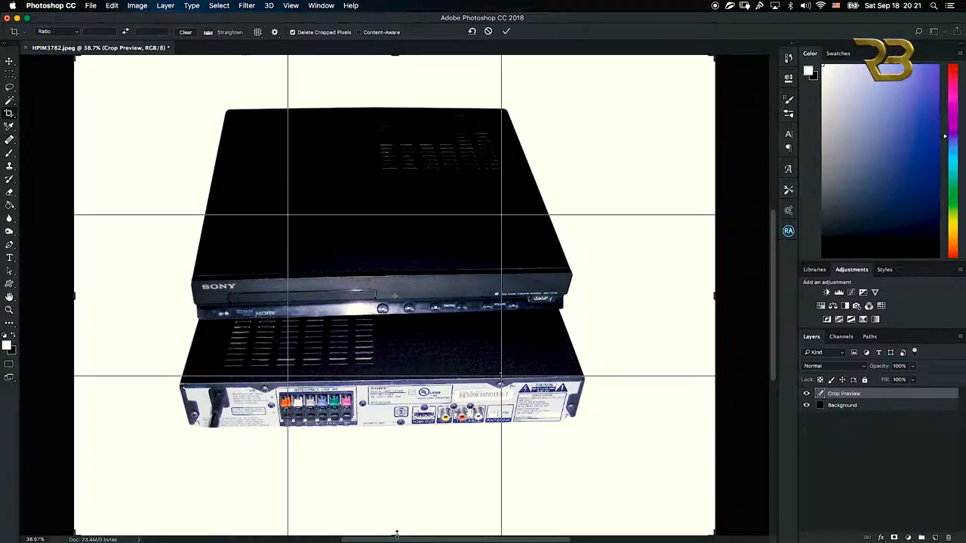
left_click(10, 114)
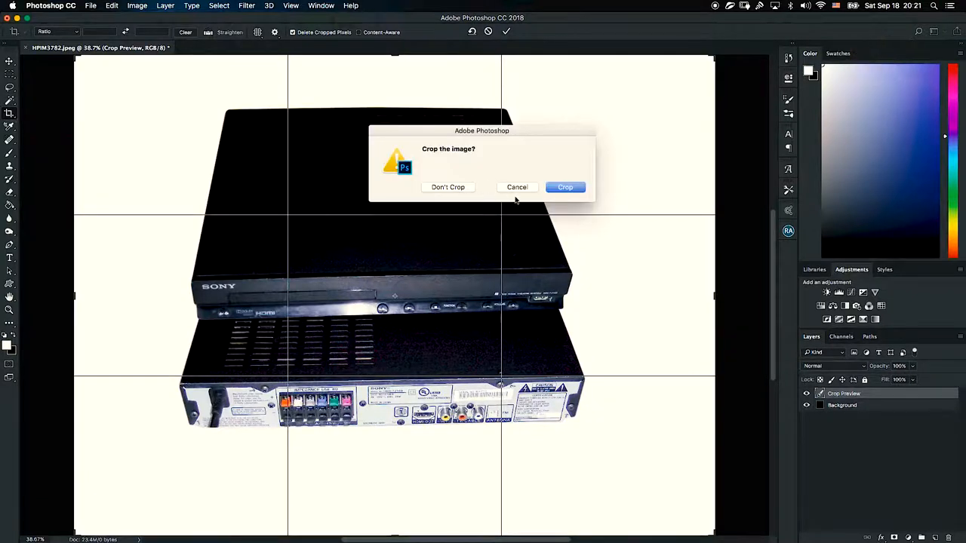
left_click(568, 192)
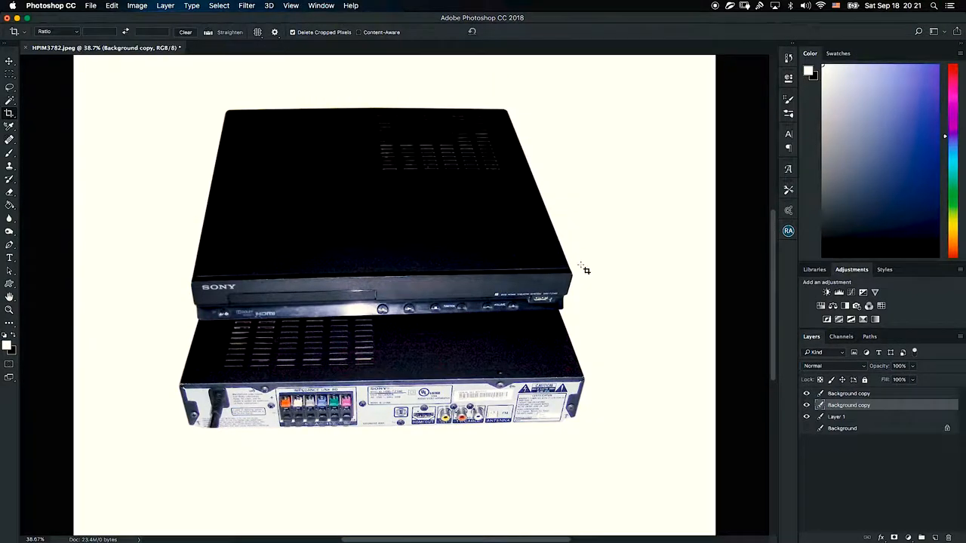
Step: Crop the canvas on all four sides to leave a narrower white margin around the two stacked players
left_click(637, 307)
left_click_drag(715, 295, 661, 304)
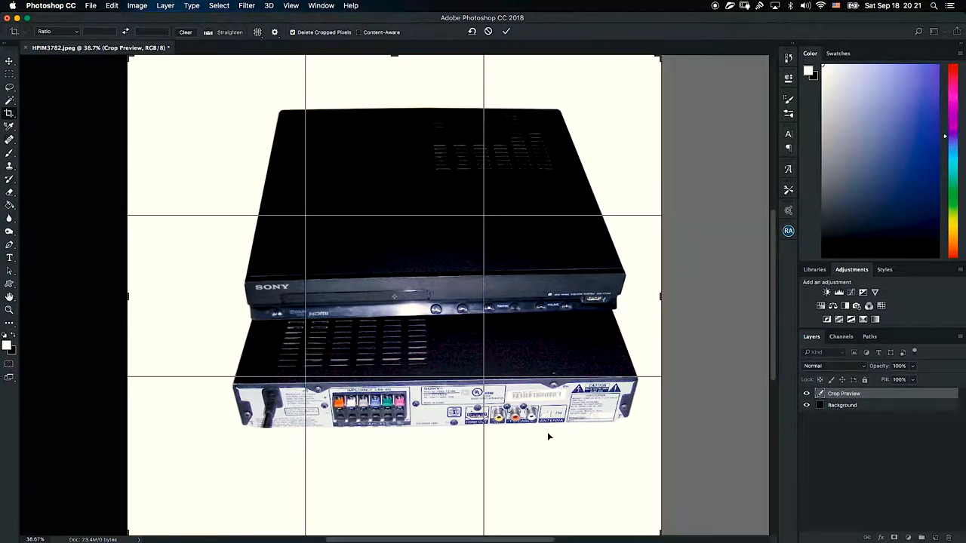
scroll(770, 300, "down", 3)
left_click_drag(394, 487, 396, 441)
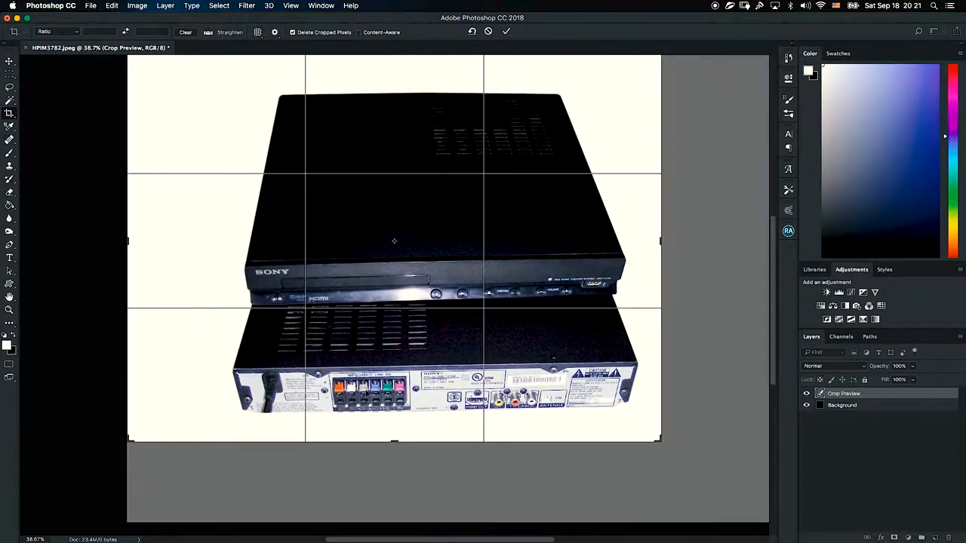
left_click_drag(127, 241, 163, 240)
scroll(771, 260, "up", 5)
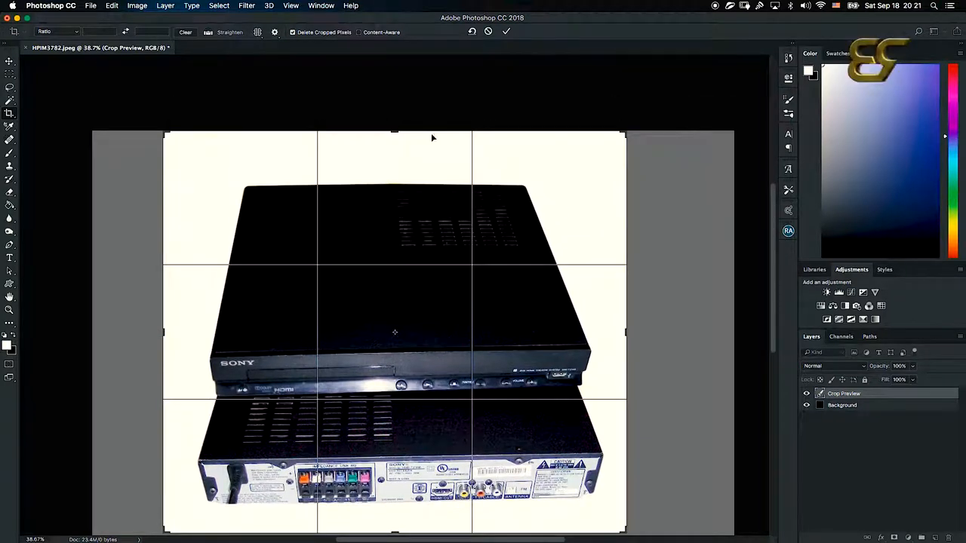
left_click_drag(395, 132, 391, 148)
key("Return")
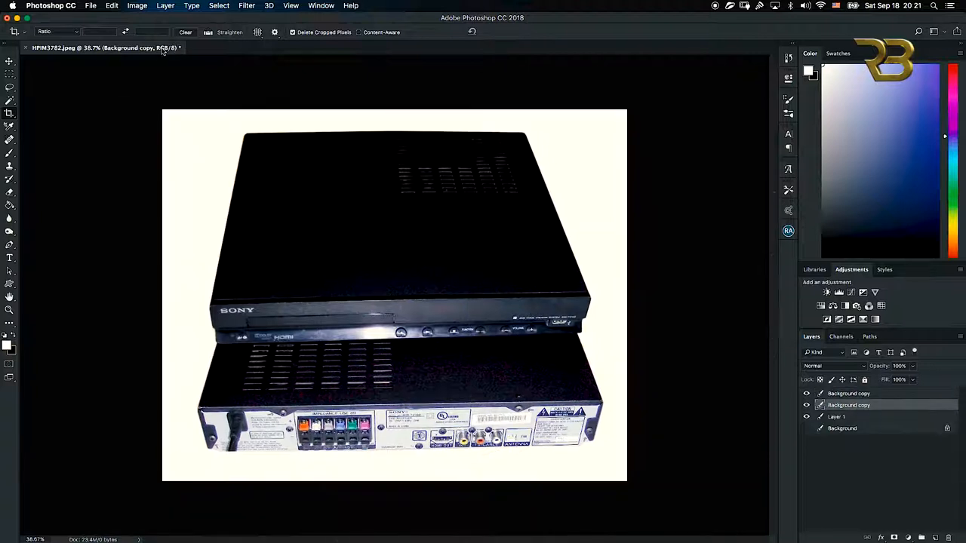
left_click(10, 62)
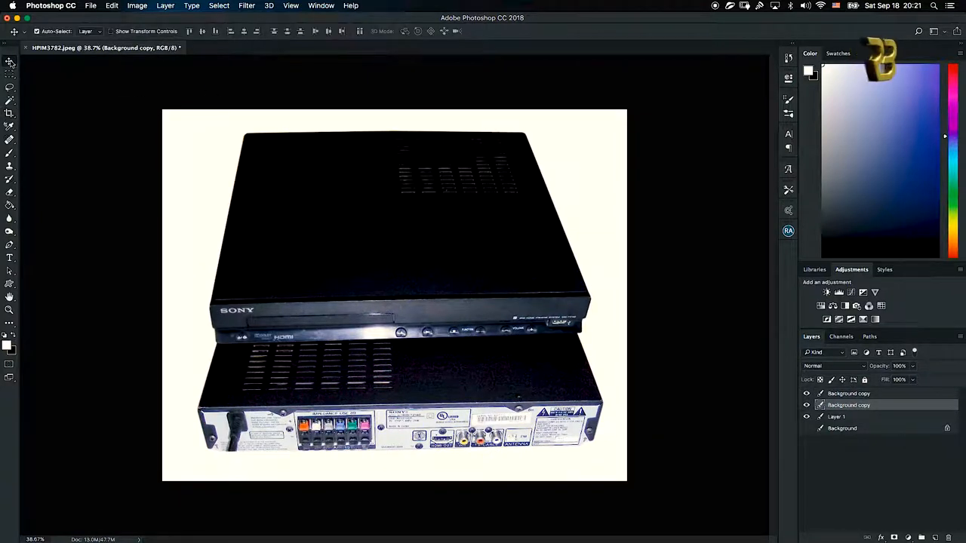
Step: Add a Curves adjustment layer above the top cutout and shape a slight S-curve with raised highlights and lowered shadows
left_click(862, 393)
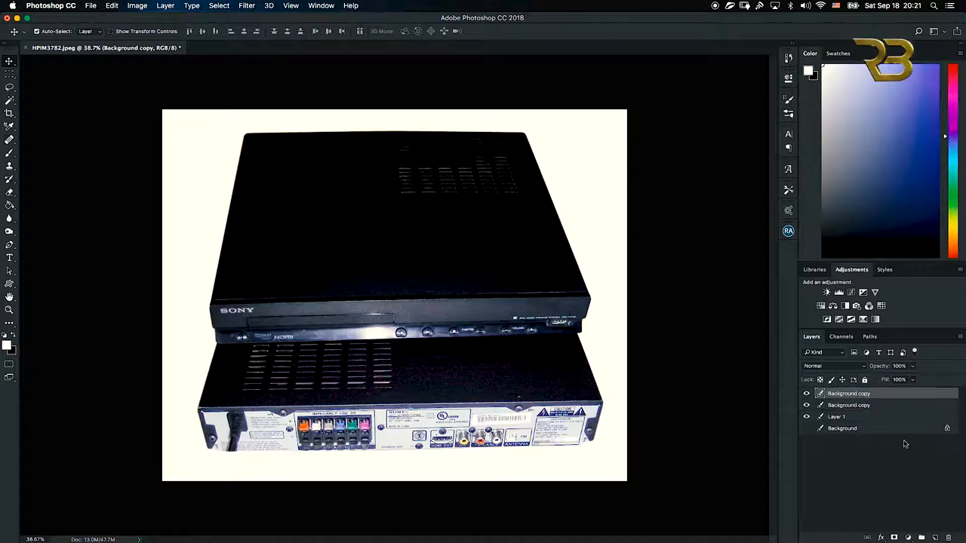
left_click(908, 538)
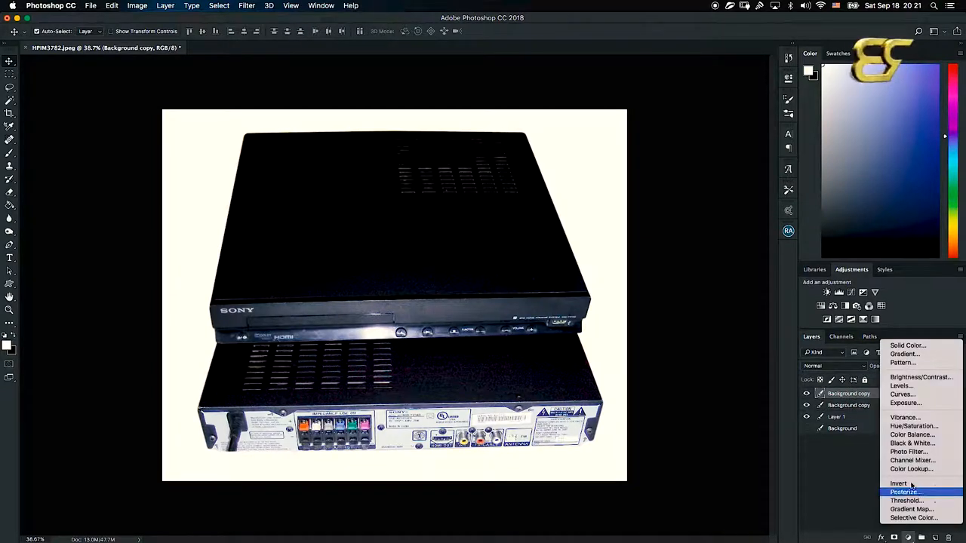
left_click(904, 395)
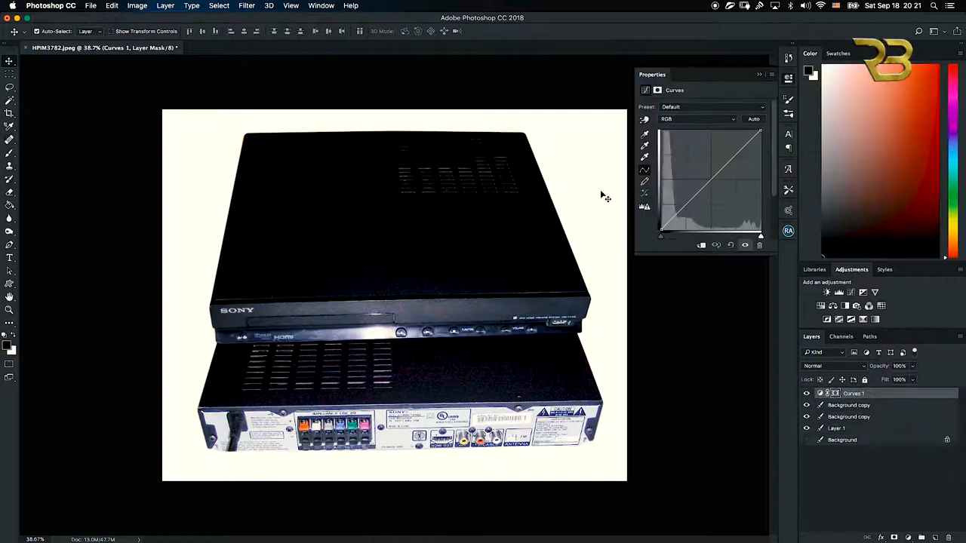
left_click(686, 206)
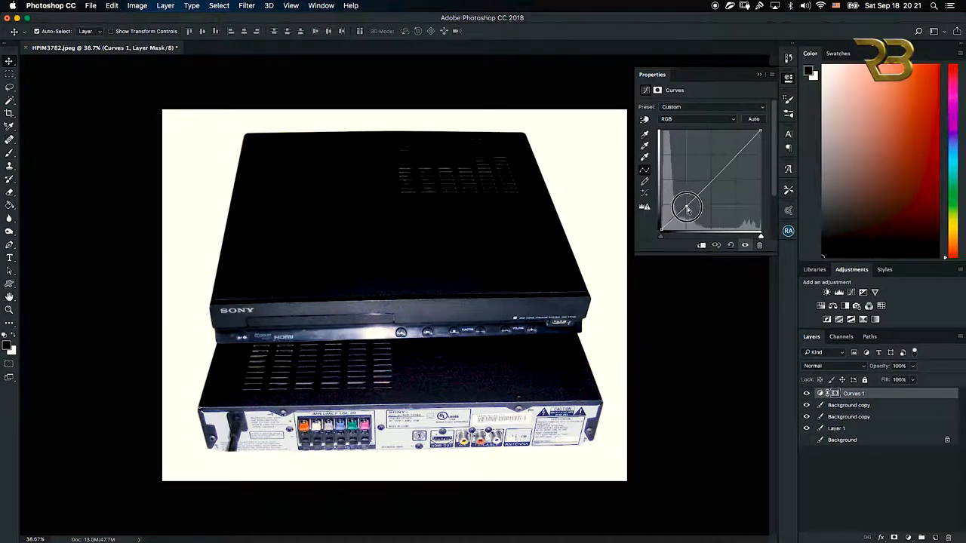
left_click(730, 157)
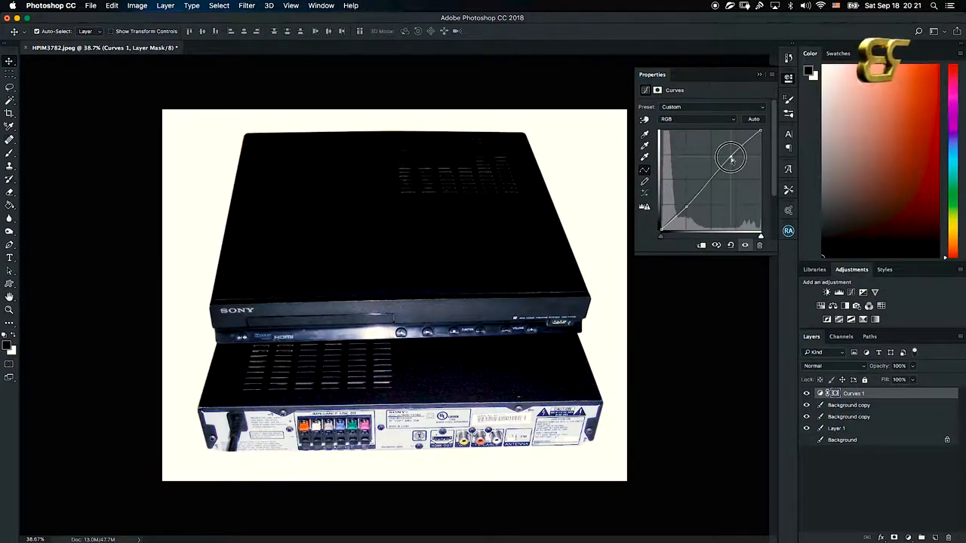
left_click(687, 207)
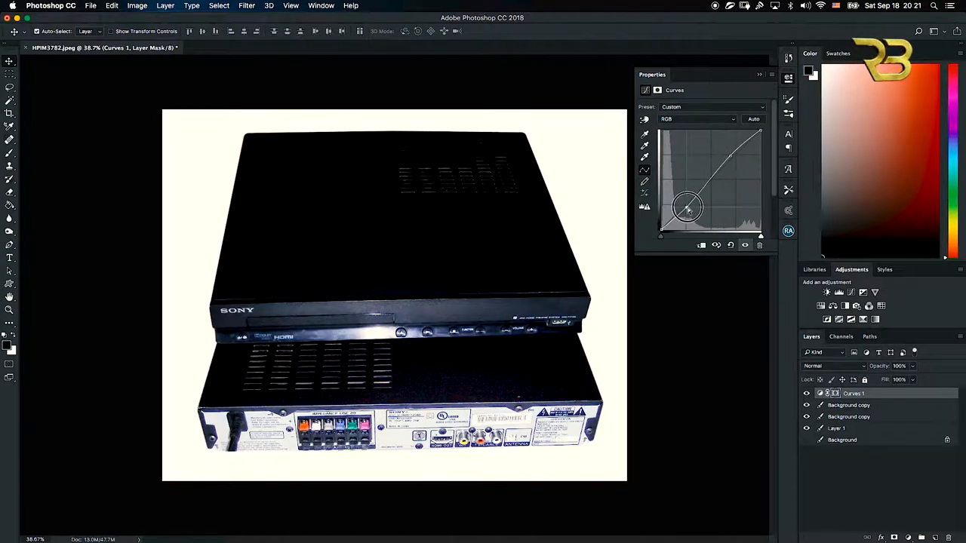
left_click(759, 75)
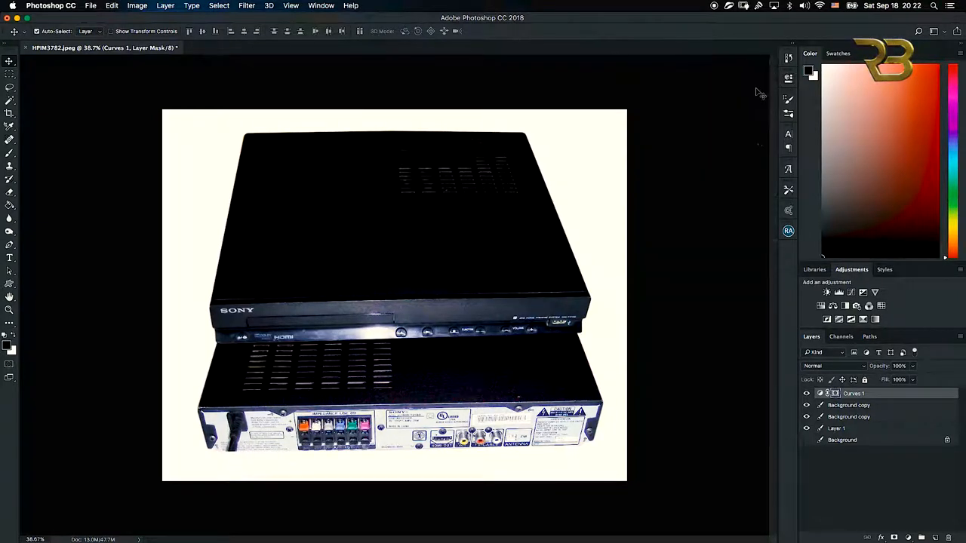
Step: Compare the image with and without the Curves adjustment, and examine the player's front panel and vents up close
left_click(807, 394)
left_click(806, 394)
left_click(806, 394)
left_click(806, 393)
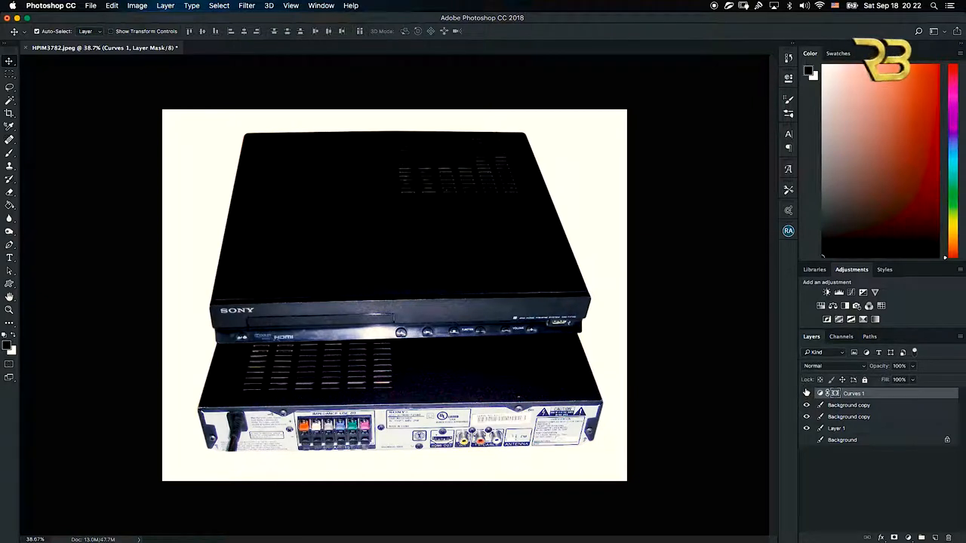
left_click(9, 310)
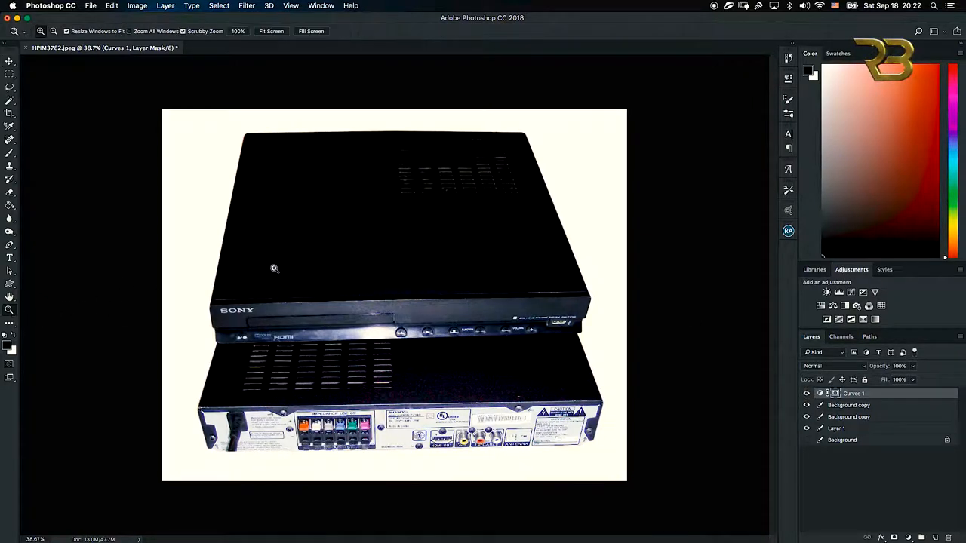
left_click(385, 287)
left_click(369, 280)
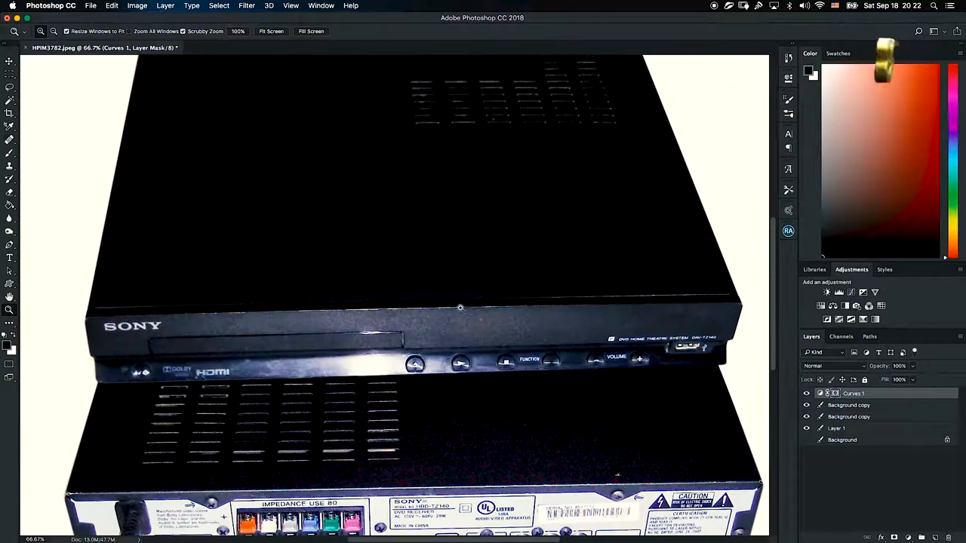
right_click(456, 320)
left_click(457, 323)
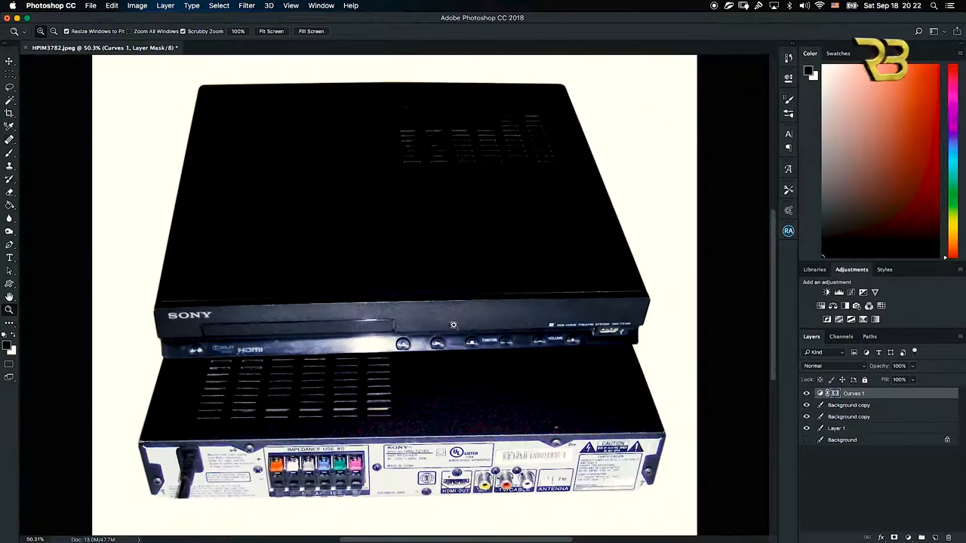
left_click_drag(449, 320, 428, 333)
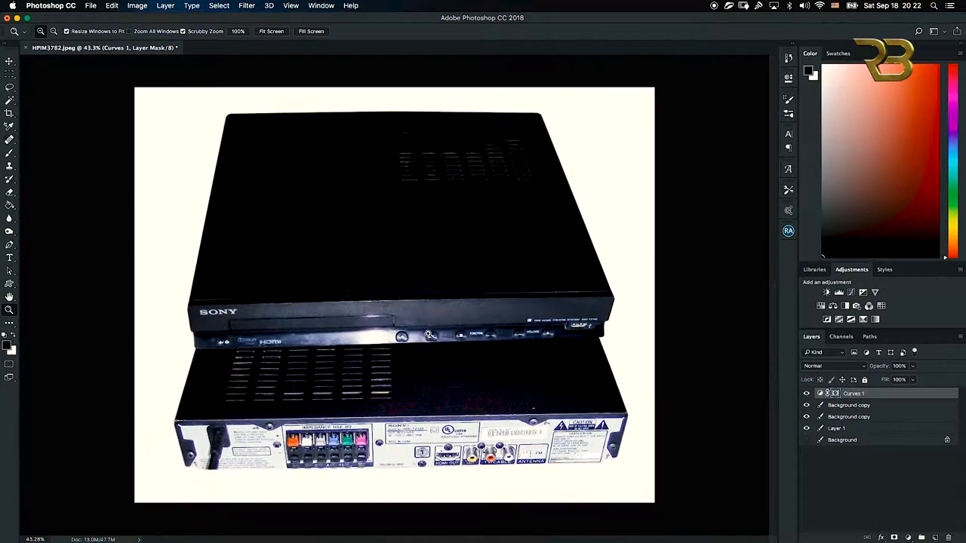
left_click(10, 61)
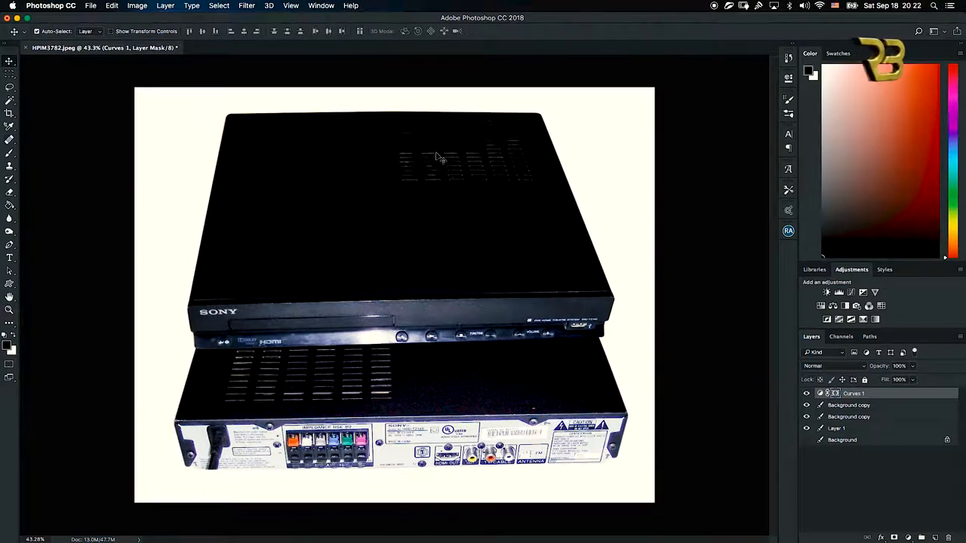
Step: Compare the retouched composition with the original photo HPIM3782.jpeg in Preview, and return to Photoshop
left_click_drag(211, 74, 637, 108)
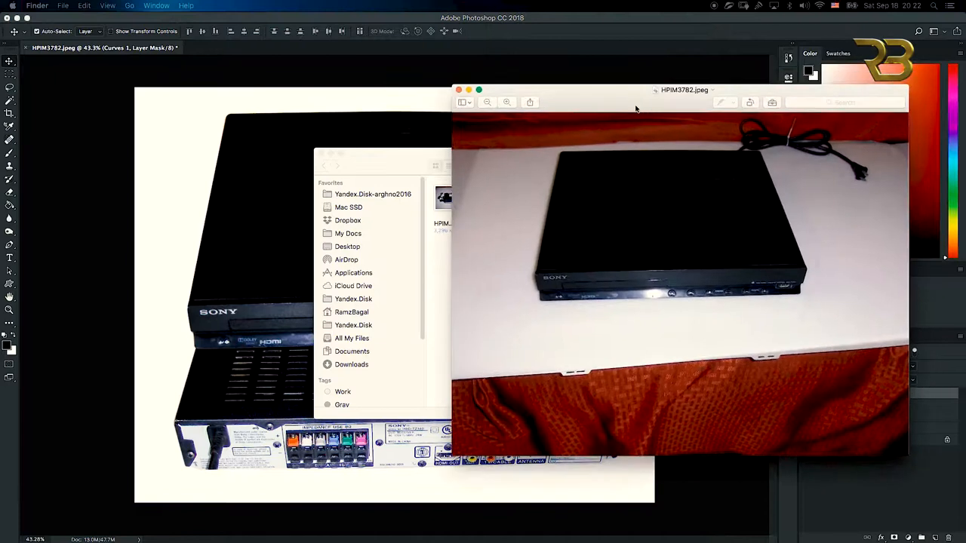
left_click(320, 153)
mouse_move(647, 103)
left_mouse_down()
mouse_move(727, 86)
mouse_move(657, 114)
left_mouse_up()
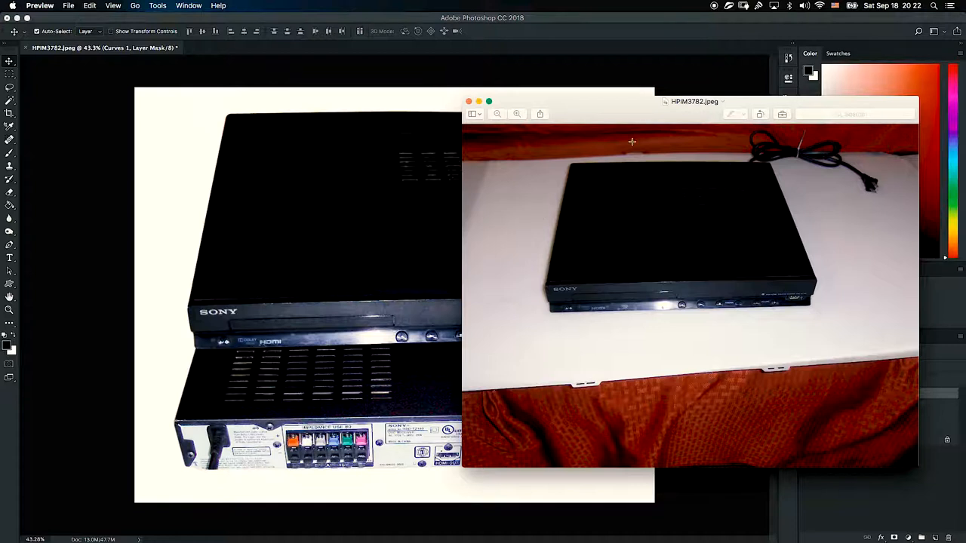
left_click(468, 101)
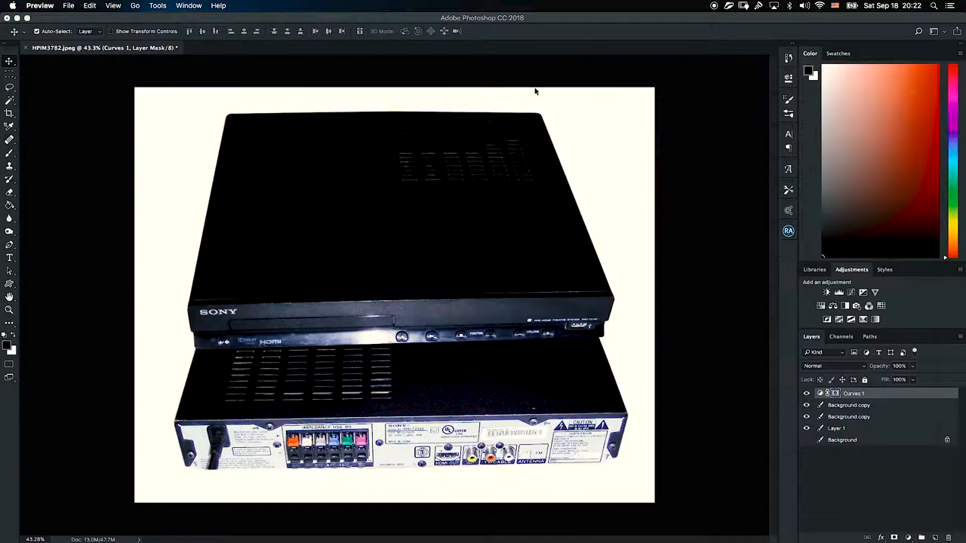
left_click(717, 181)
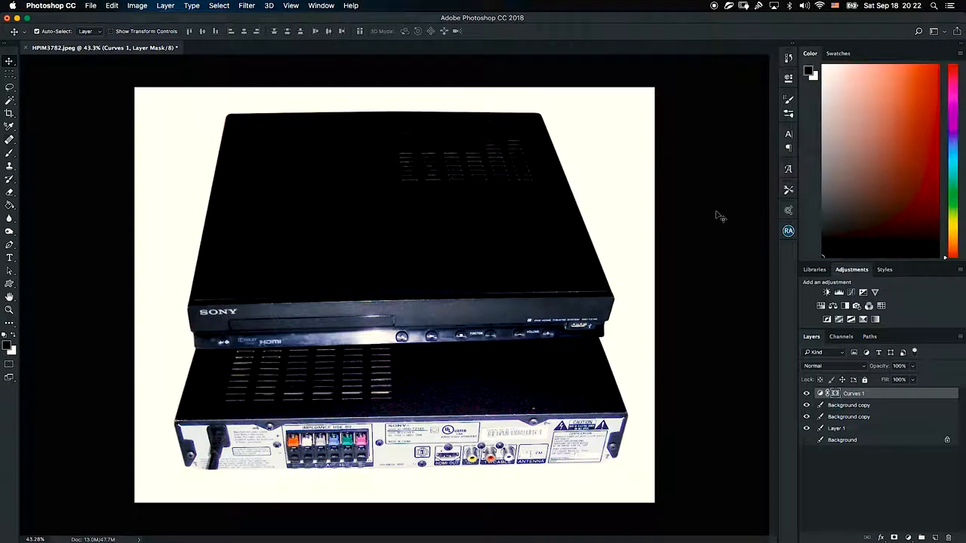